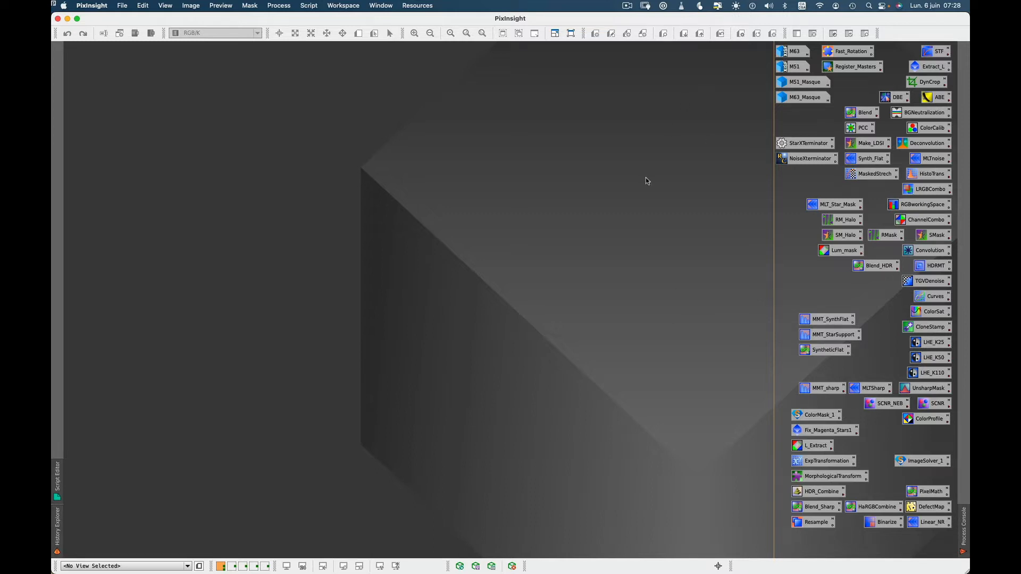
# Open the ScreenTransferFunction process and restore the minimized M51 image.
pyautogui.doubleClick(937, 55)
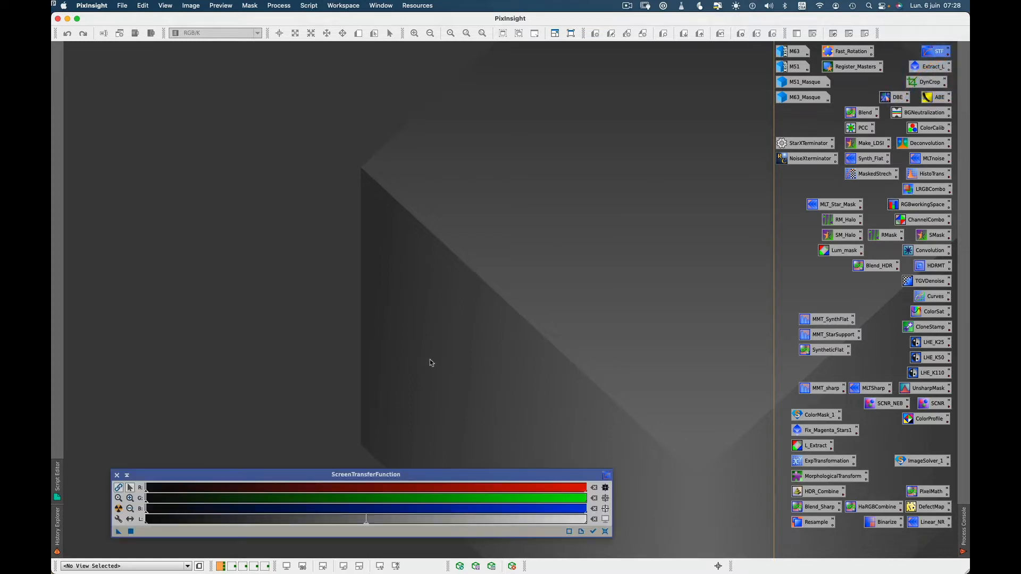
pyautogui.click(405, 476)
pyautogui.doubleClick(789, 67)
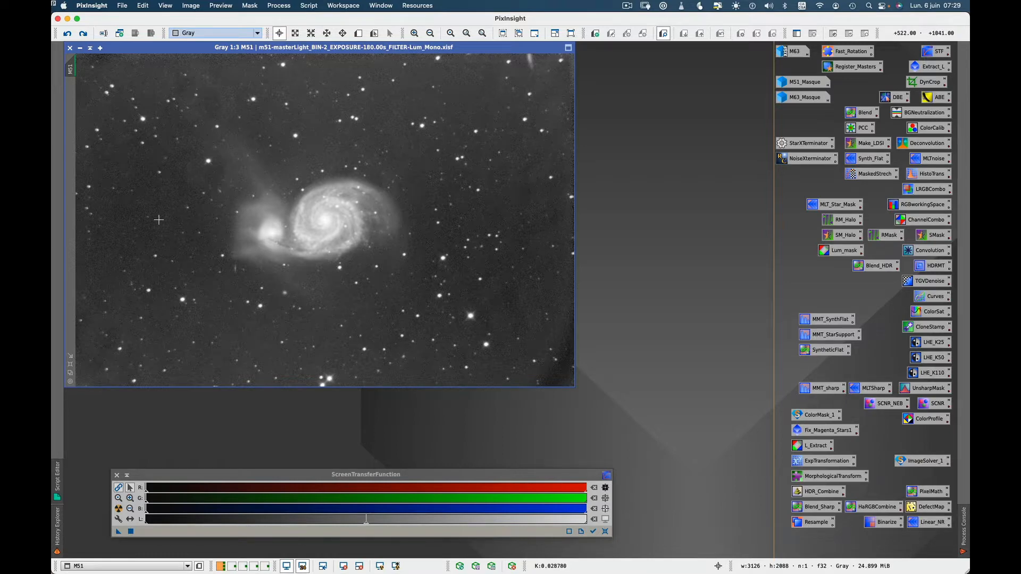
# Compare the M51 image with and without the PixelMath correction by reapplying and undoing it.
pyautogui.click(83, 35)
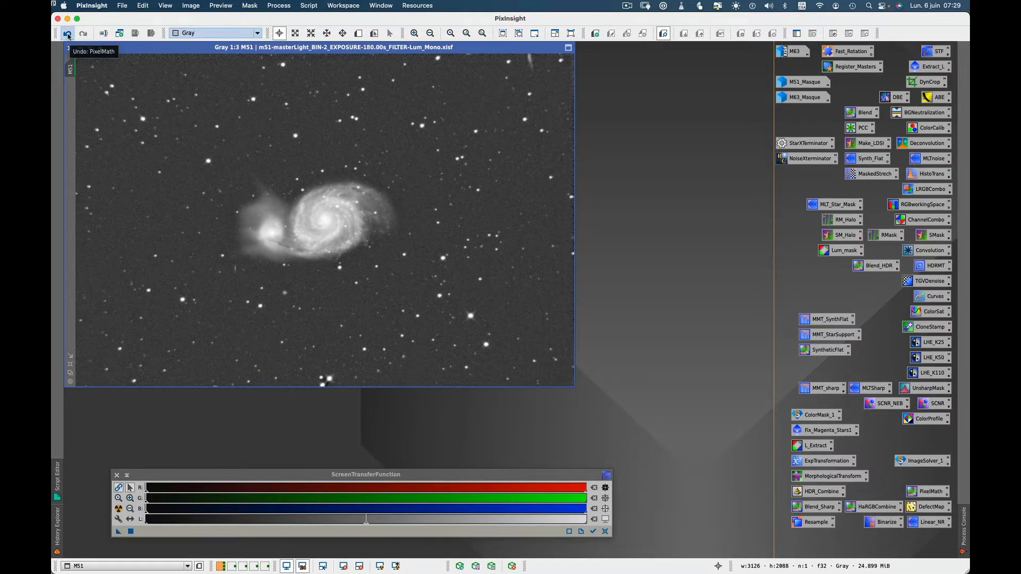
pyautogui.click(67, 35)
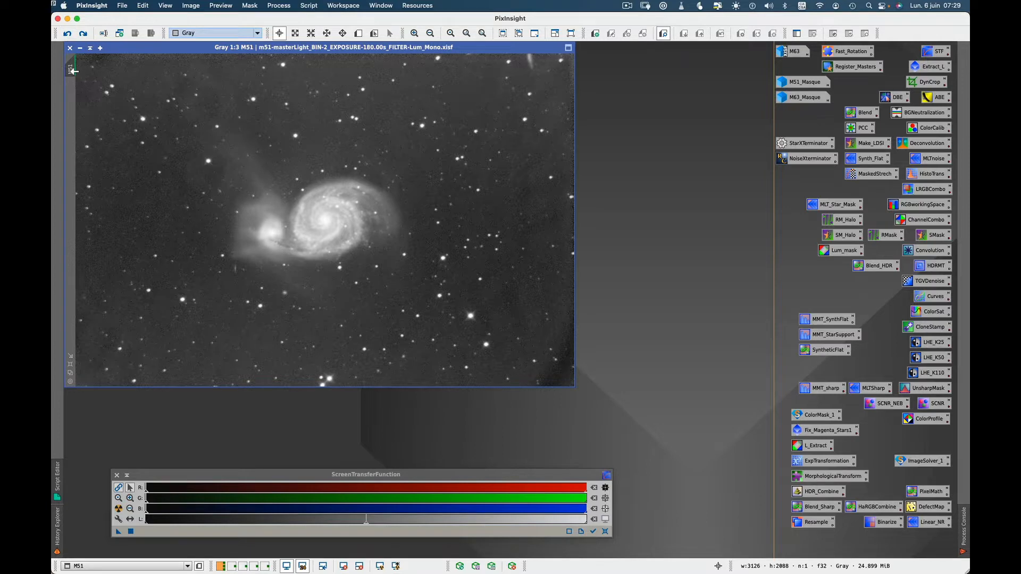
# Duplicate the M51 image, duplicate that copy too, and rename the second copy as support.
pyautogui.moveTo(72, 73); pyautogui.dragTo(117, 120)
pyautogui.doubleClick(117, 121)
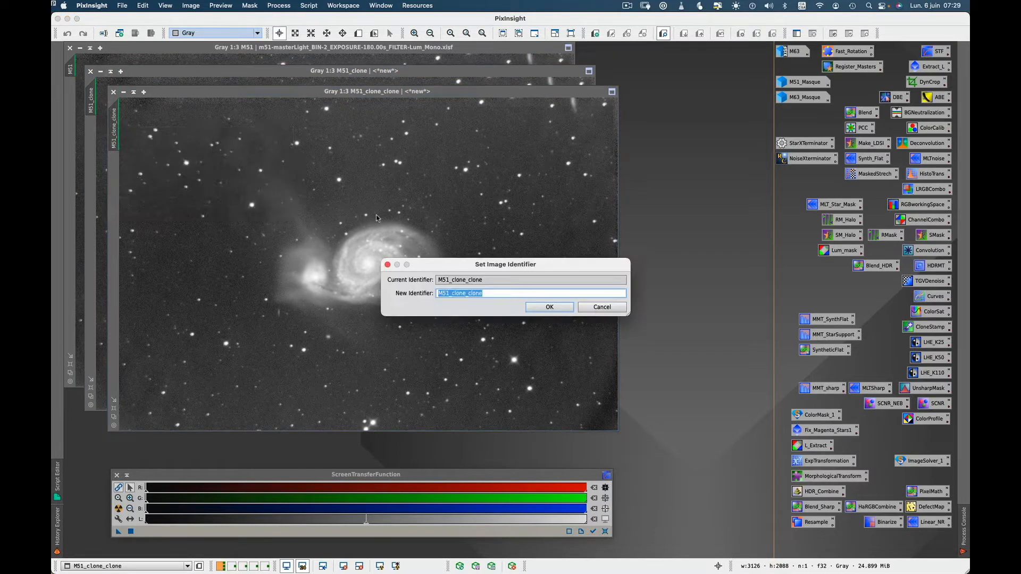
pyautogui.write('support')
pyautogui.press('Return')
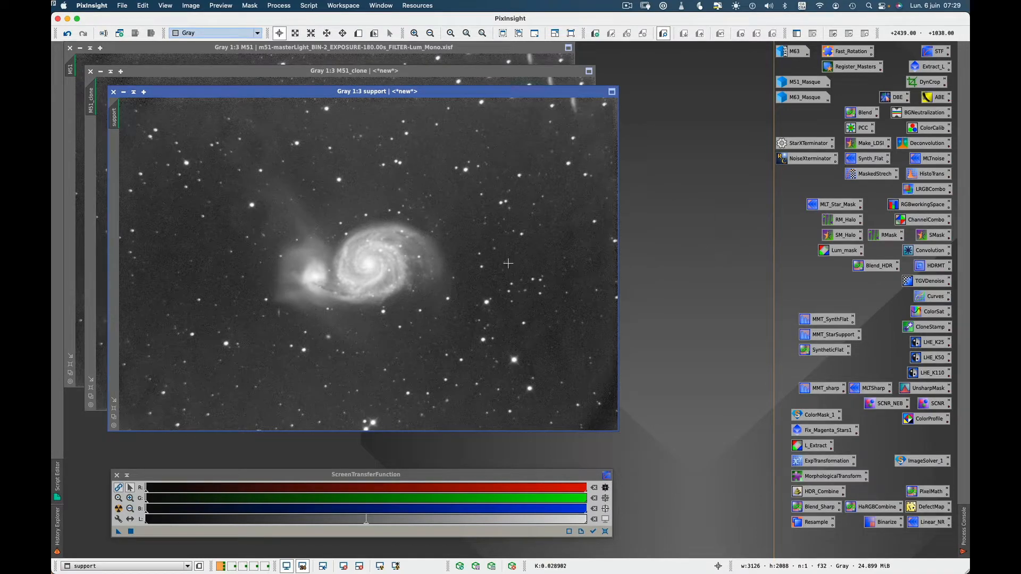
# Apply the saved MMT_StarSupport process to the support image, then minimize that image and park it in the workspace's empty area.
pyautogui.doubleClick(829, 335)
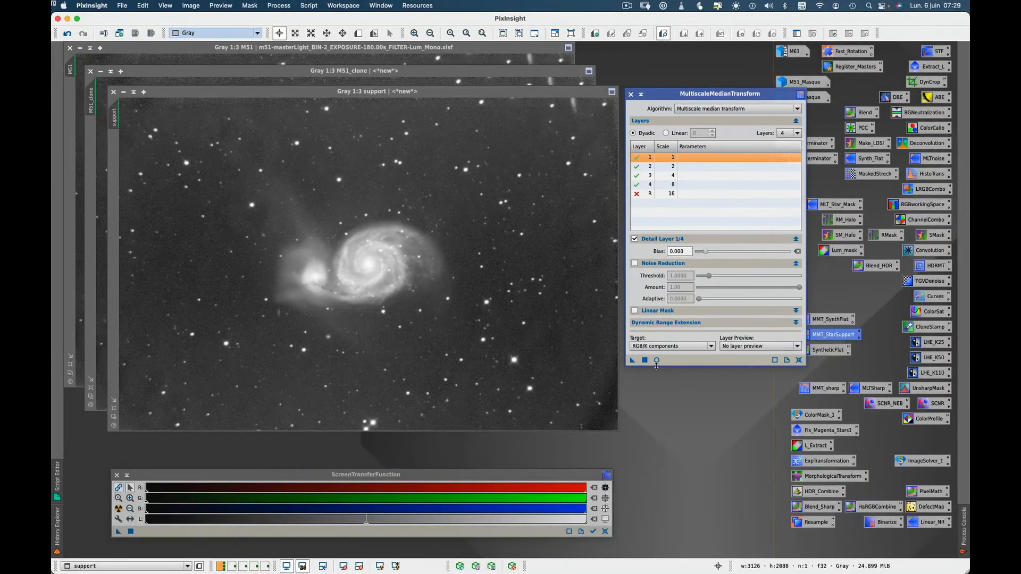
pyautogui.moveTo(632, 361); pyautogui.dragTo(560, 364)
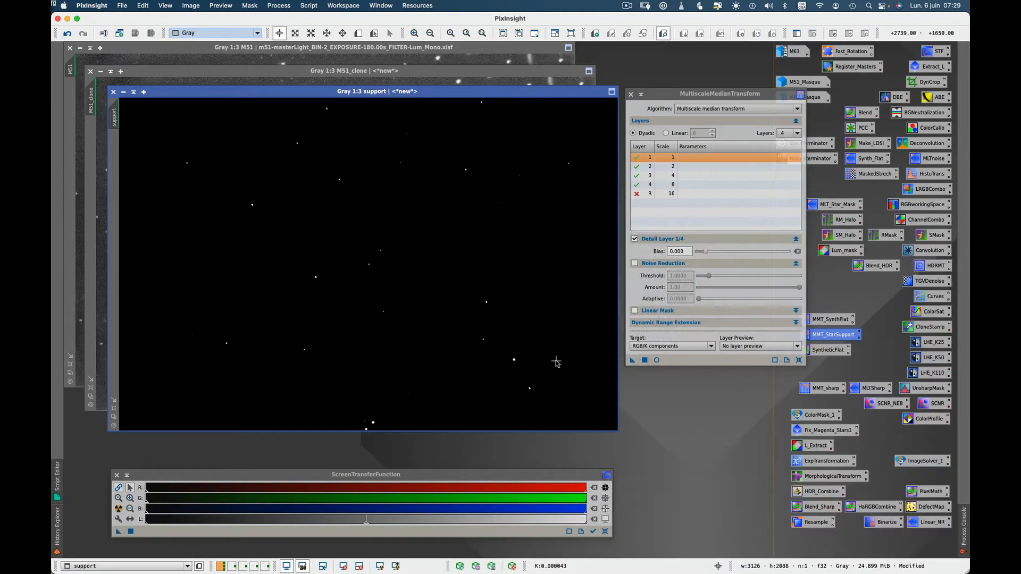
pyautogui.click(124, 92)
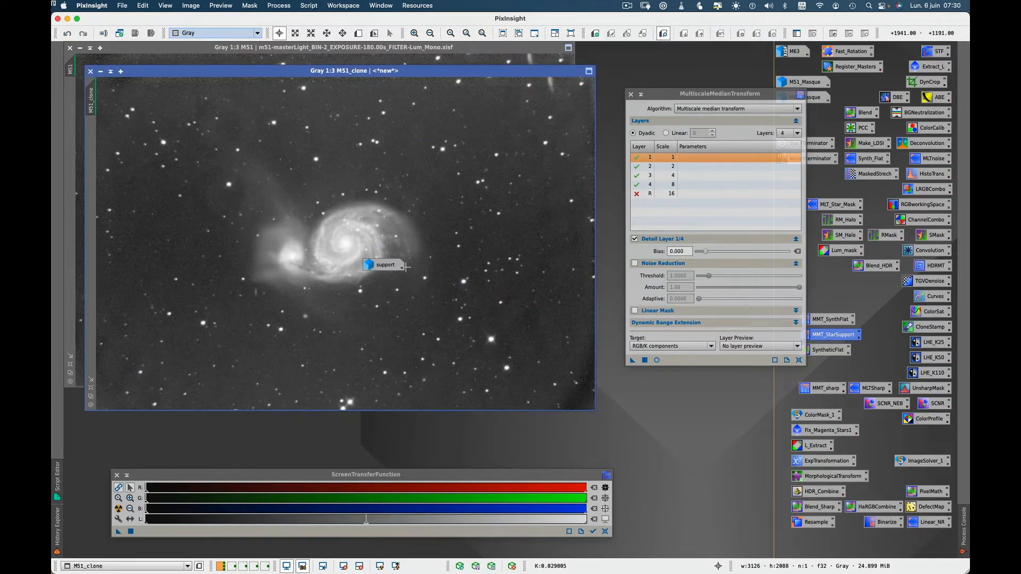
pyautogui.moveTo(390, 269); pyautogui.dragTo(759, 505)
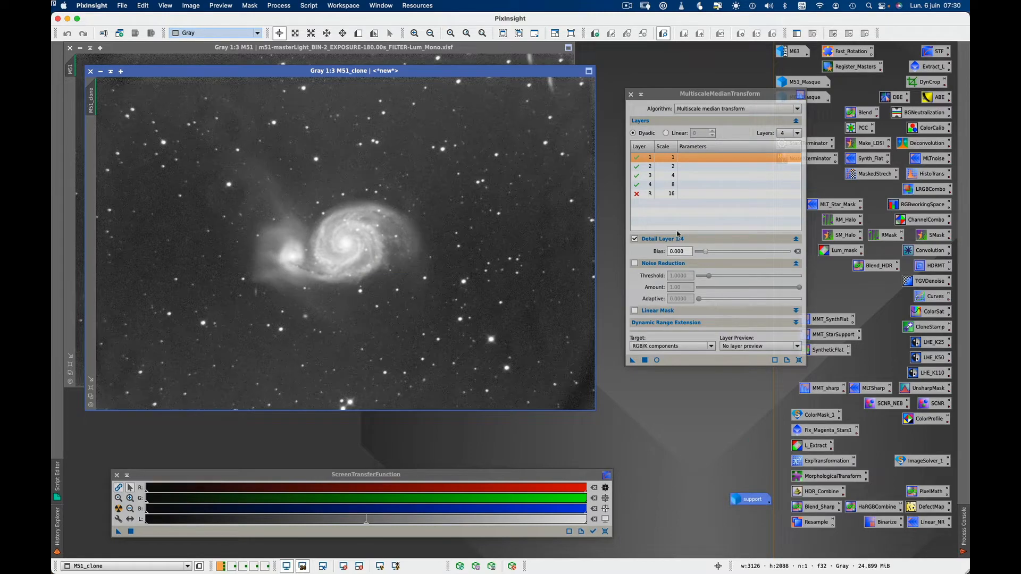
pyautogui.click(631, 94)
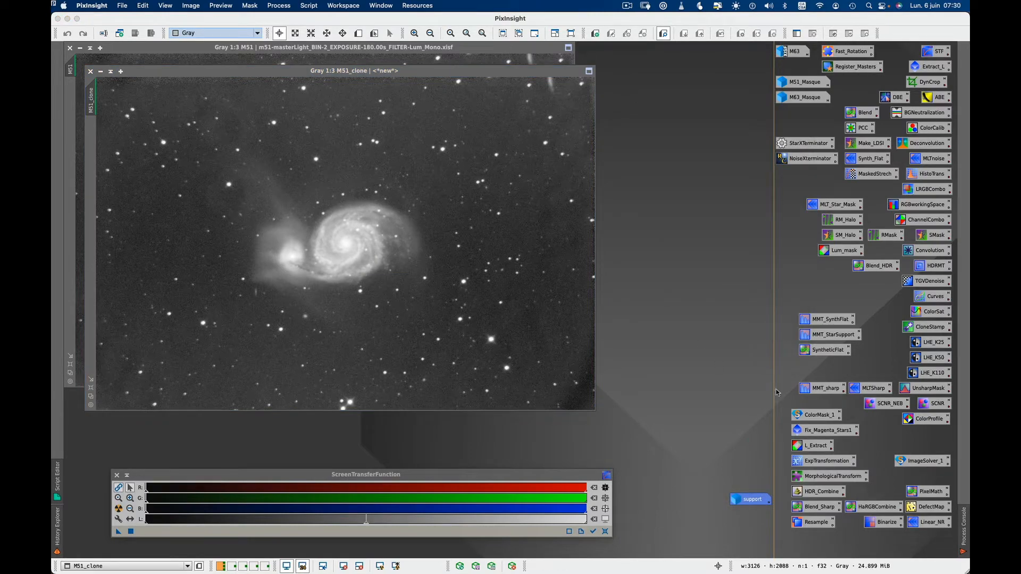
# Subtract the support image from M51_clone using a PixelMath instance reset and given the expression $T - support.
pyautogui.doubleClick(833, 355)
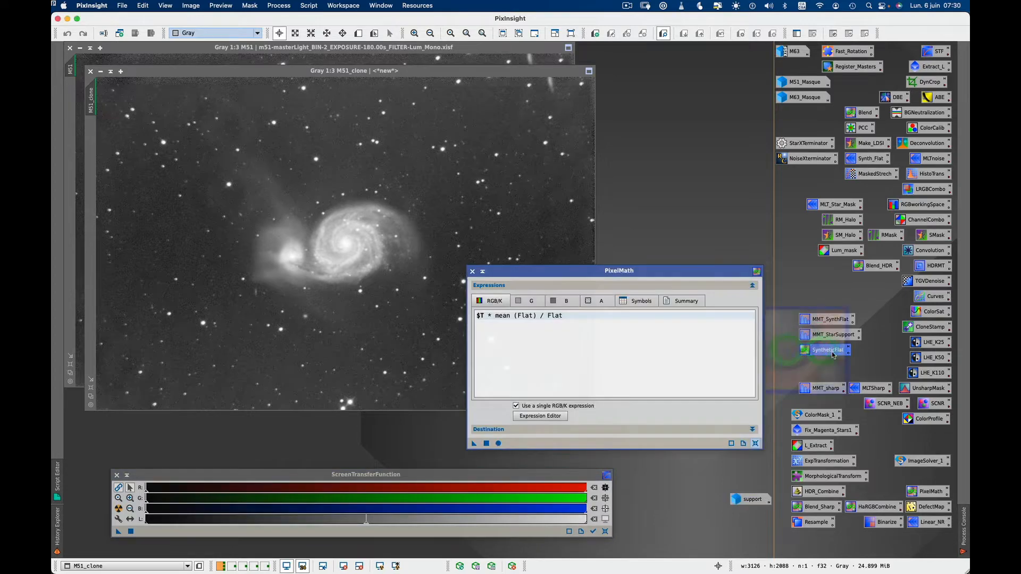
pyautogui.click(756, 443)
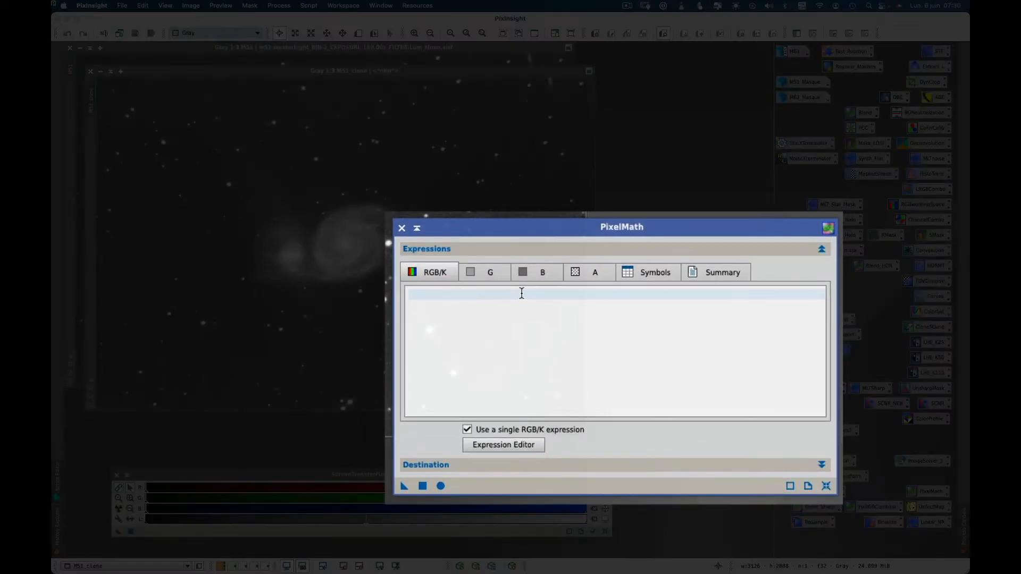
pyautogui.click(521, 293)
pyautogui.write('$T ')
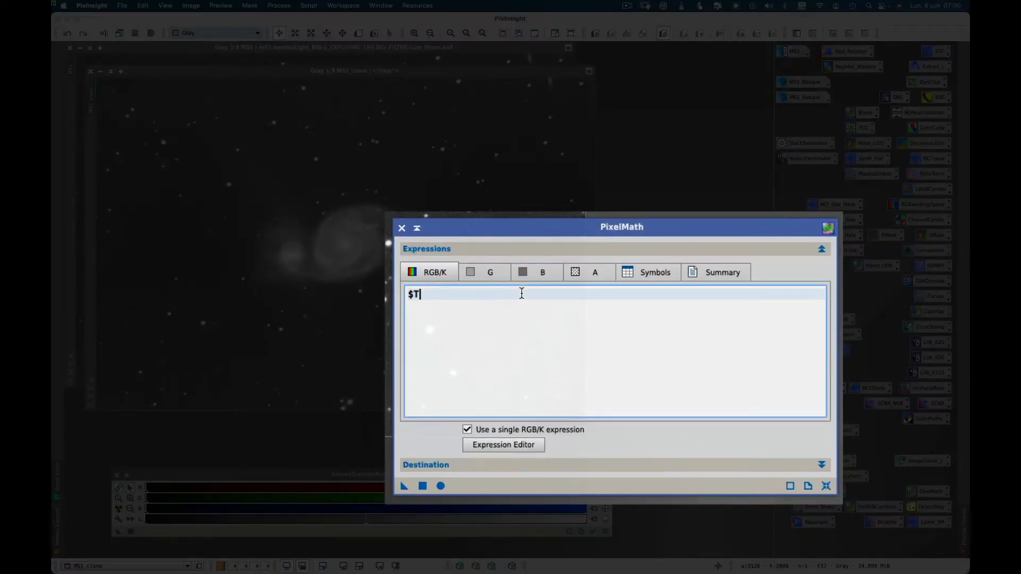
pyautogui.write('- support')
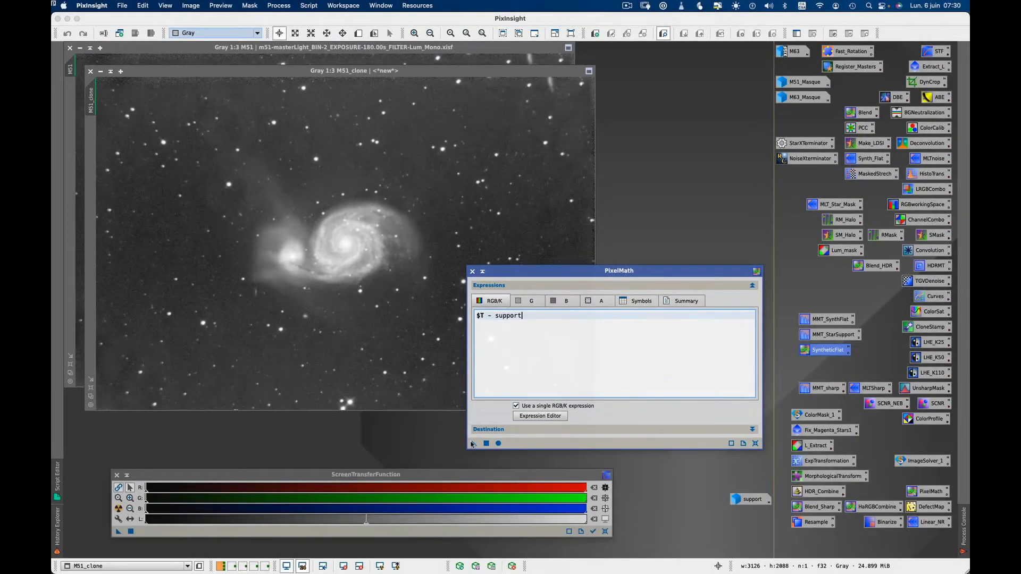
pyautogui.moveTo(473, 445); pyautogui.dragTo(409, 339)
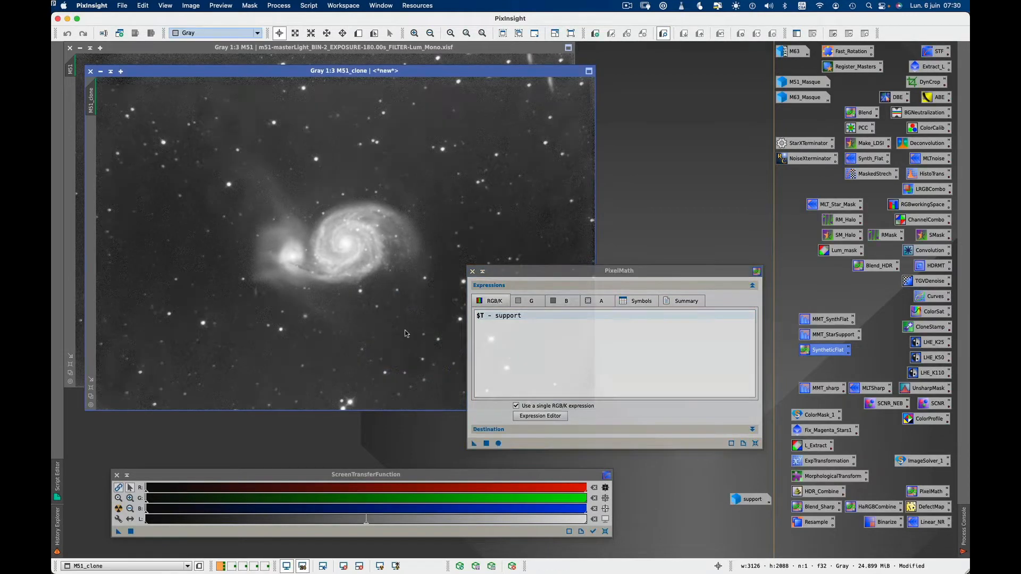
pyautogui.click(472, 272)
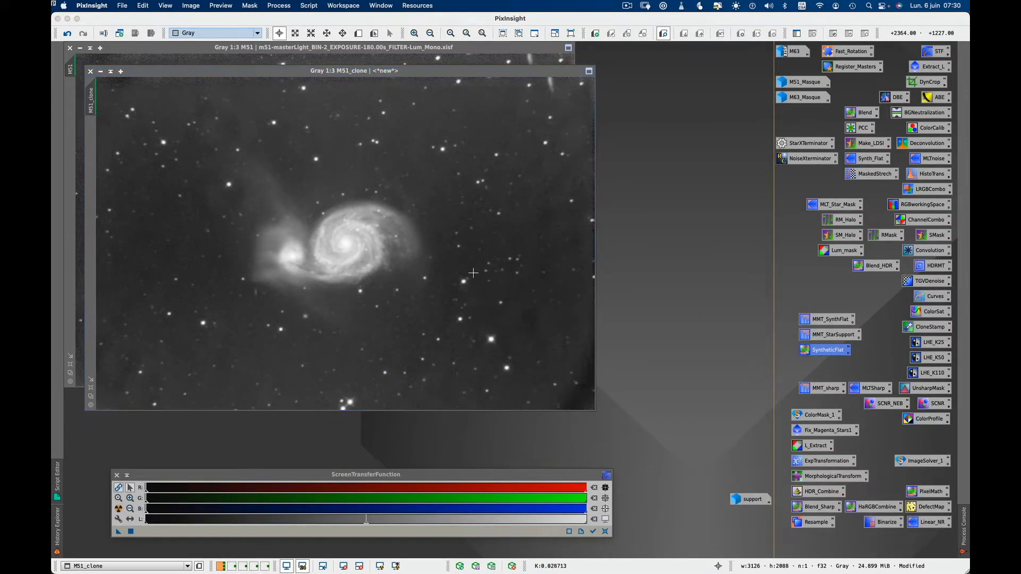
# Rename the M51_clone image as Flat.
pyautogui.click(93, 100)
pyautogui.doubleClick(93, 100)
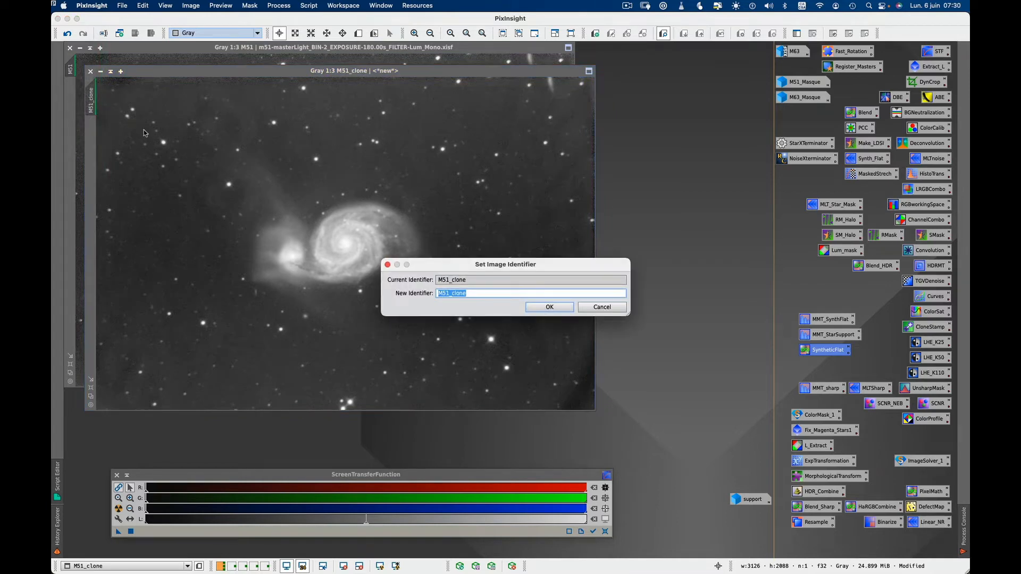
pyautogui.write('Flat')
pyautogui.press('Return')
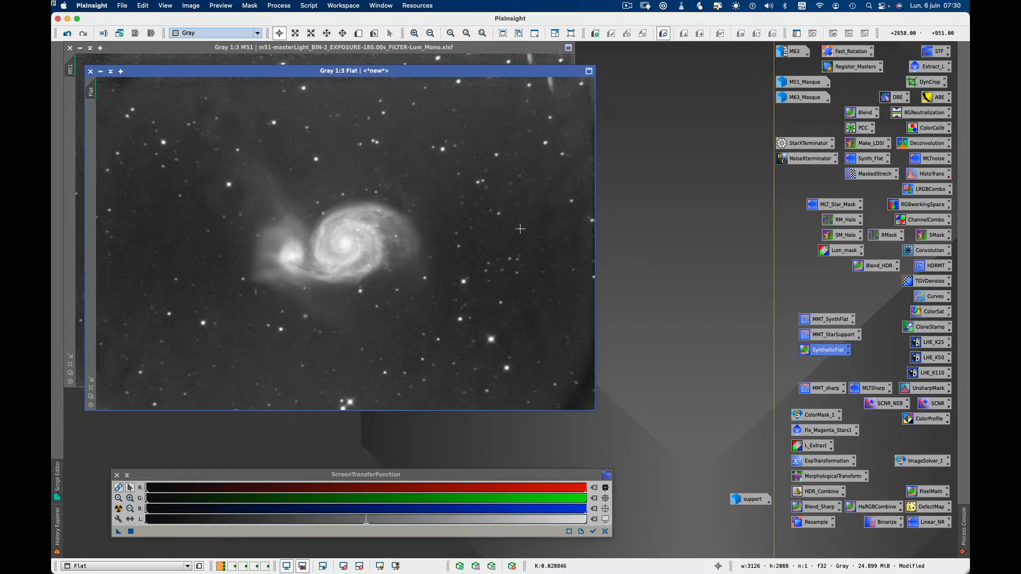
# Apply the saved MMT_SynthFlat process with six layers removed to the Flat image.
pyautogui.doubleClick(834, 323)
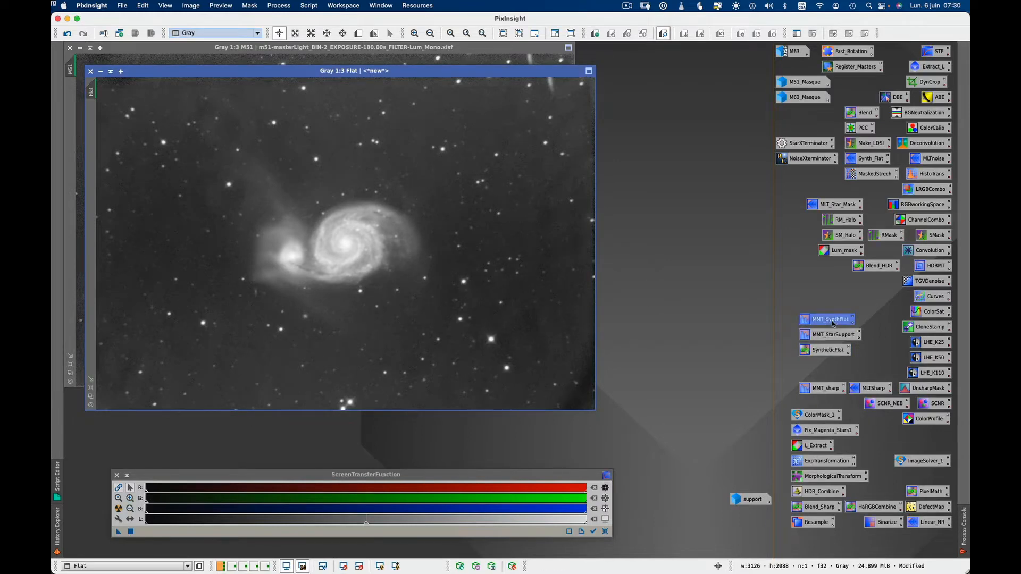
pyautogui.moveTo(706, 94); pyautogui.dragTo(674, 99)
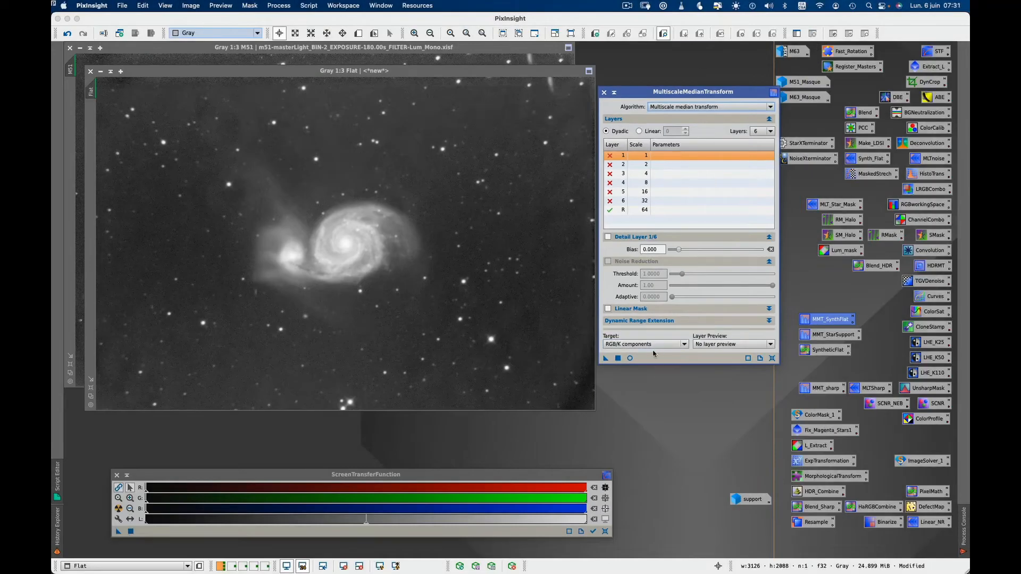
pyautogui.moveTo(606, 358); pyautogui.dragTo(459, 311)
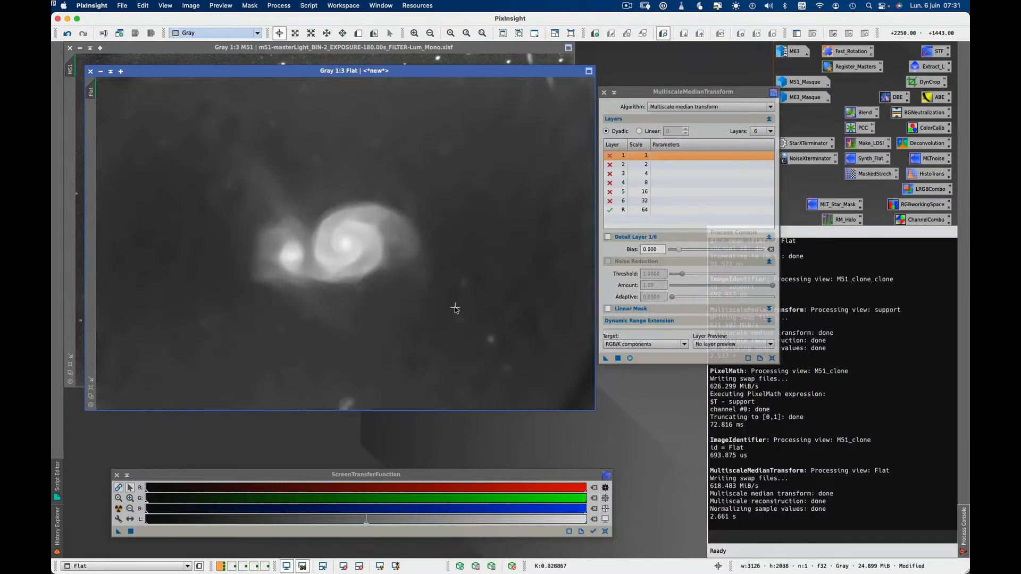
pyautogui.click(604, 92)
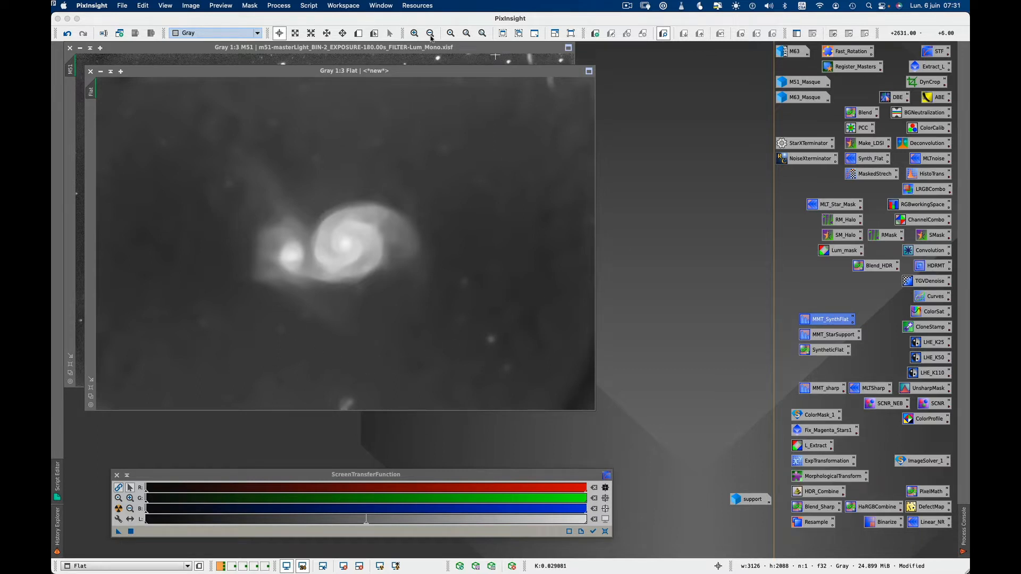
# Run the GAME galaxy mask script on the Flat image, with AutoSTF enabled and the editor maximized.
pyautogui.click(309, 5)
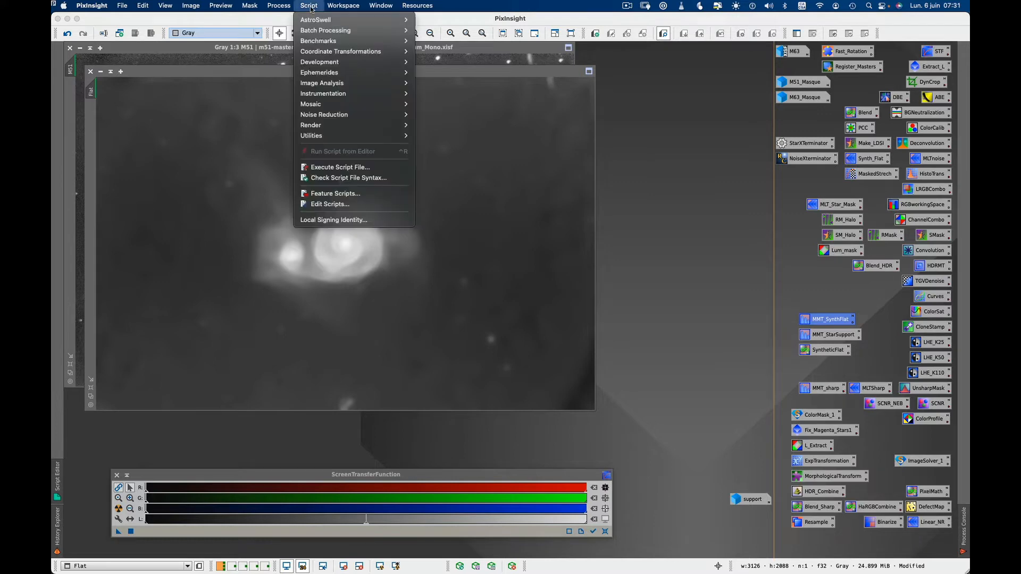
pyautogui.moveTo(316, 136)
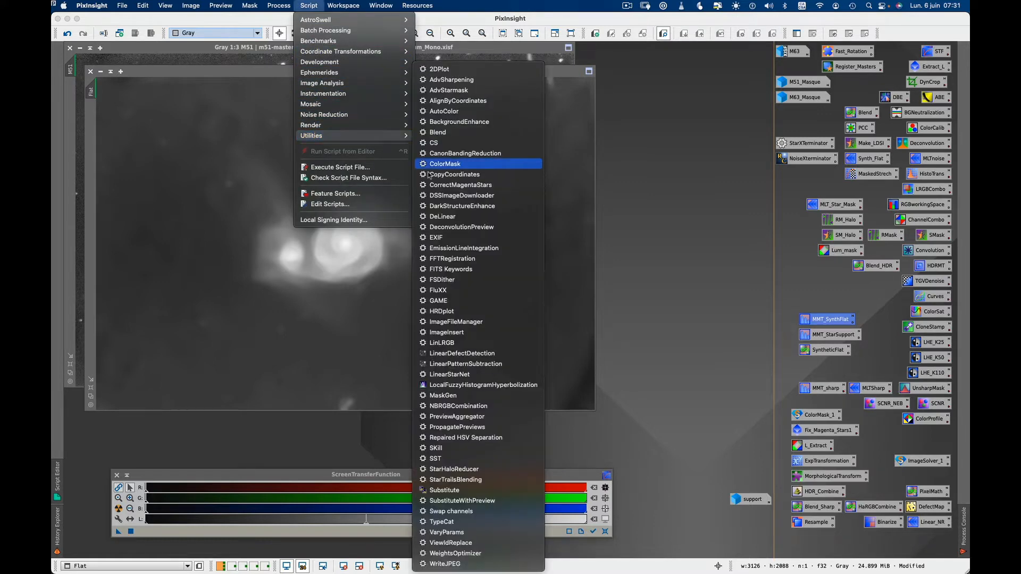
pyautogui.click(466, 302)
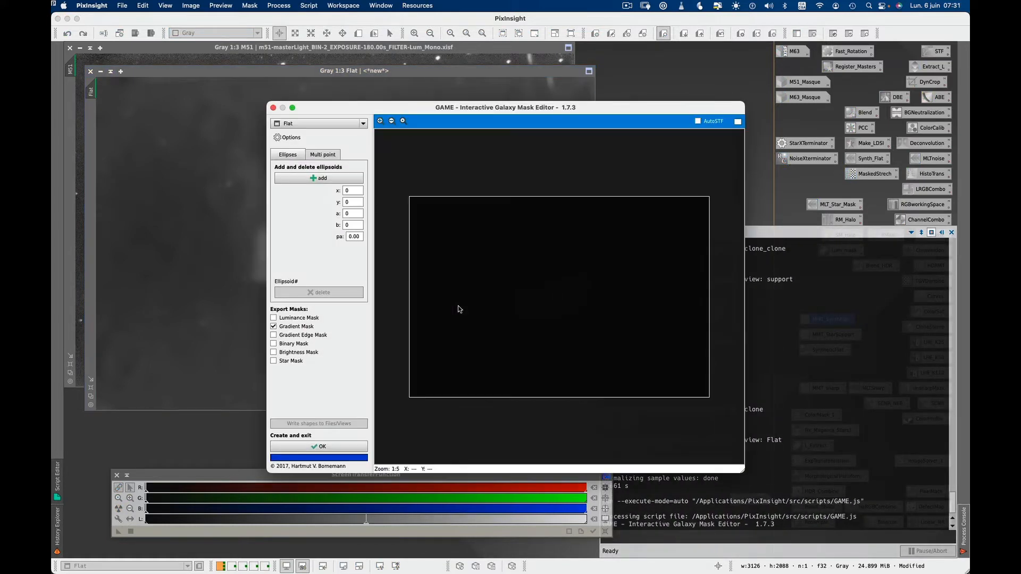
pyautogui.click(697, 122)
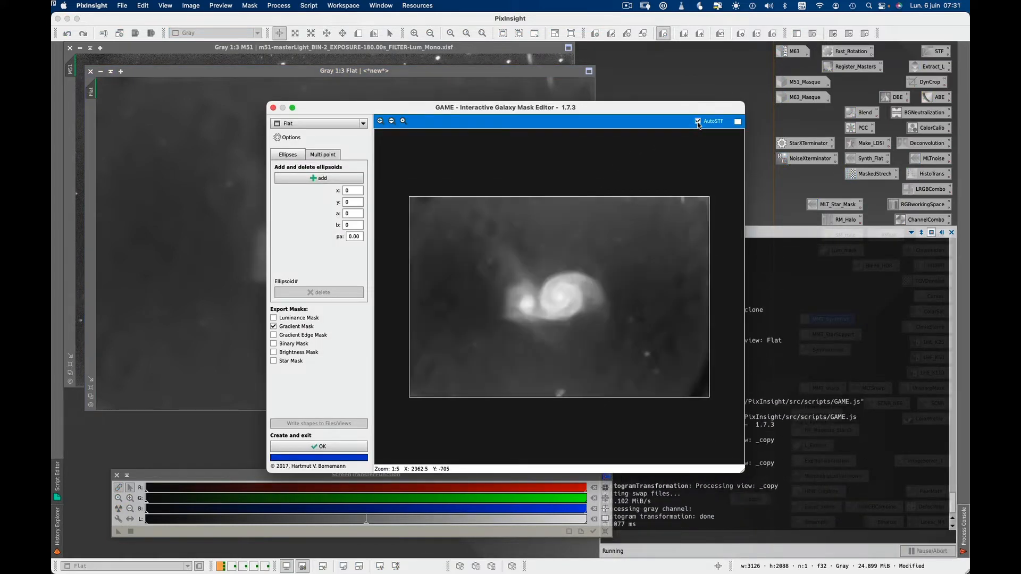
pyautogui.click(737, 121)
# Add an ellipse covering both galaxies, centred at about x 1566, y 1070, with semi-axes about 491 and 250, angled about 168°.
pyautogui.click(122, 89)
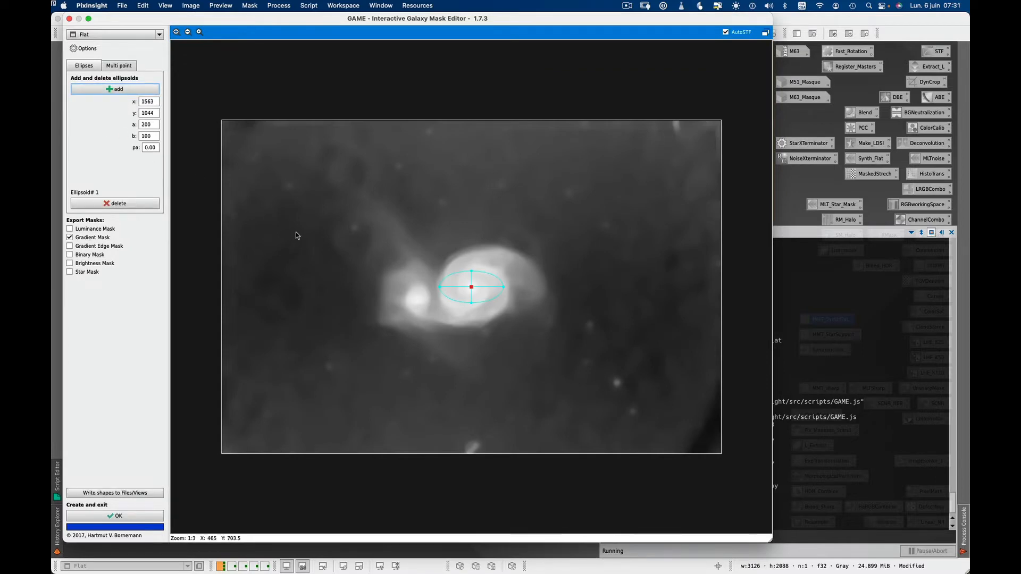
pyautogui.moveTo(471, 288); pyautogui.dragTo(400, 308)
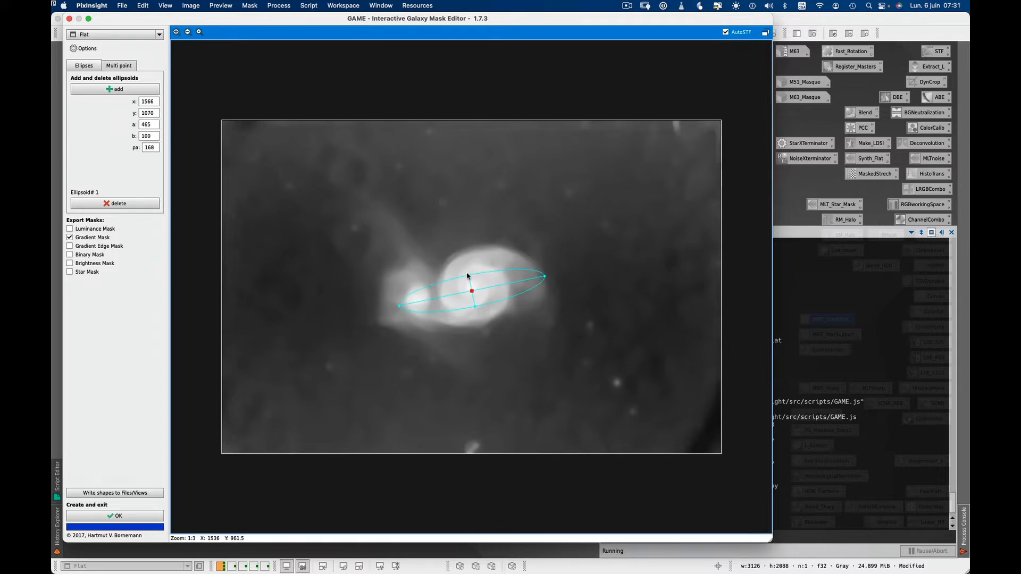
pyautogui.moveTo(467, 276); pyautogui.dragTo(463, 253)
pyautogui.moveTo(398, 308); pyautogui.dragTo(395, 309)
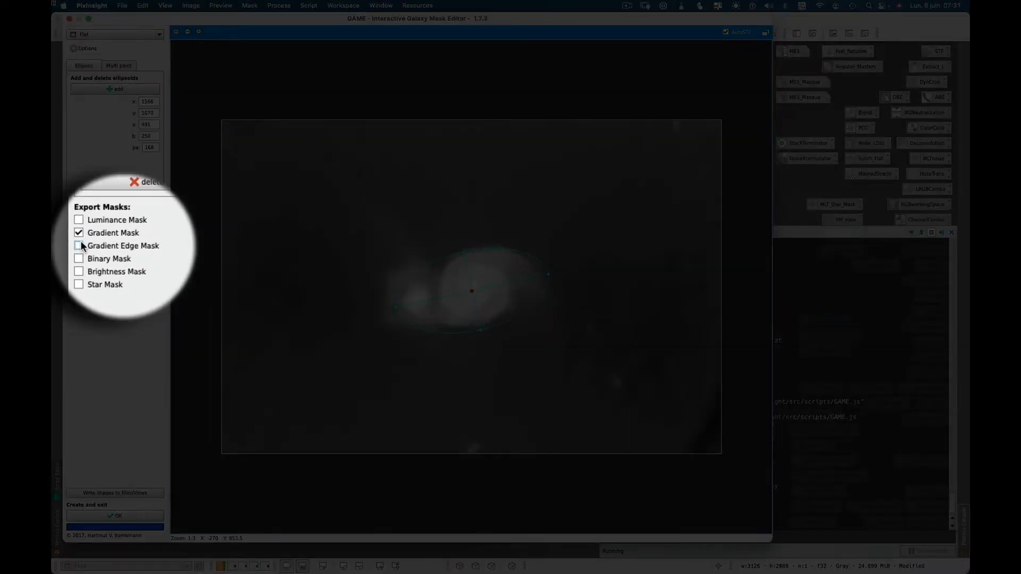
# Create only a Gradient Edge Mask from the ellipse, with Gradient Mask disabled, and exit the mask editor.
pyautogui.click(79, 245)
pyautogui.click(81, 233)
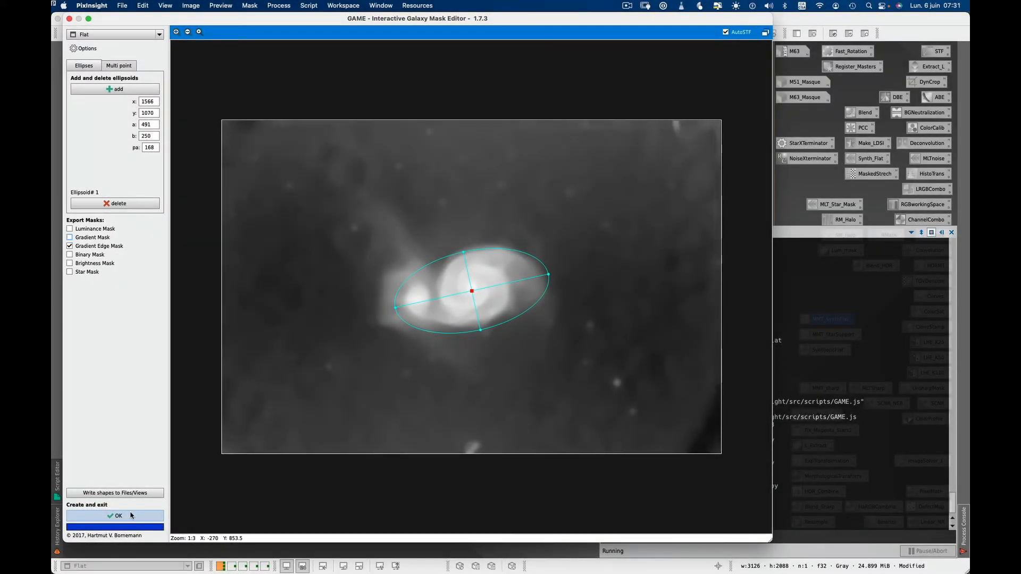
pyautogui.click(131, 515)
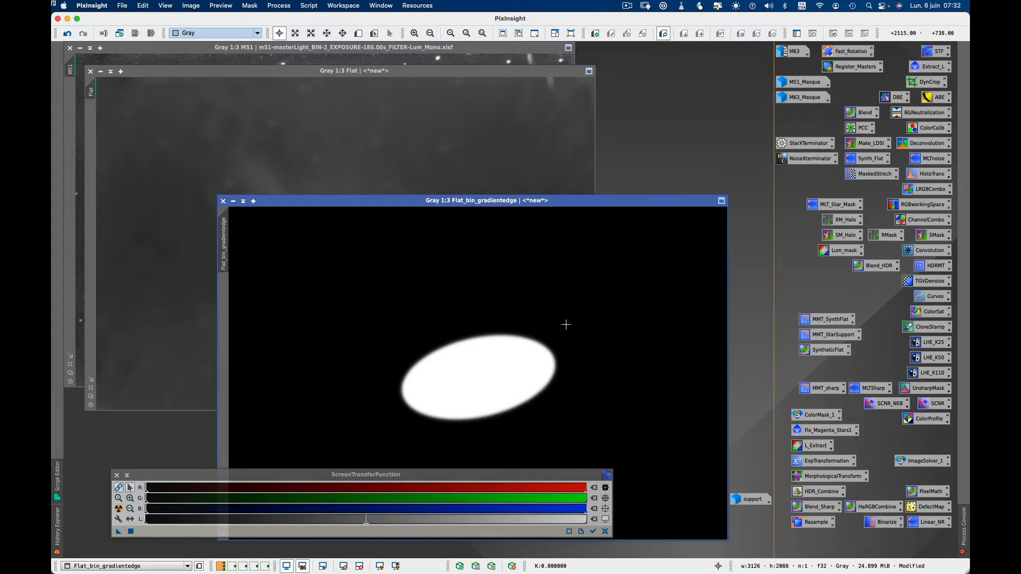
# Blur the Flat_bin_gradientedge mask using Convolution with a StdDev of 20, checking it in a real-time preview, and close the process.
pyautogui.doubleClick(938, 253)
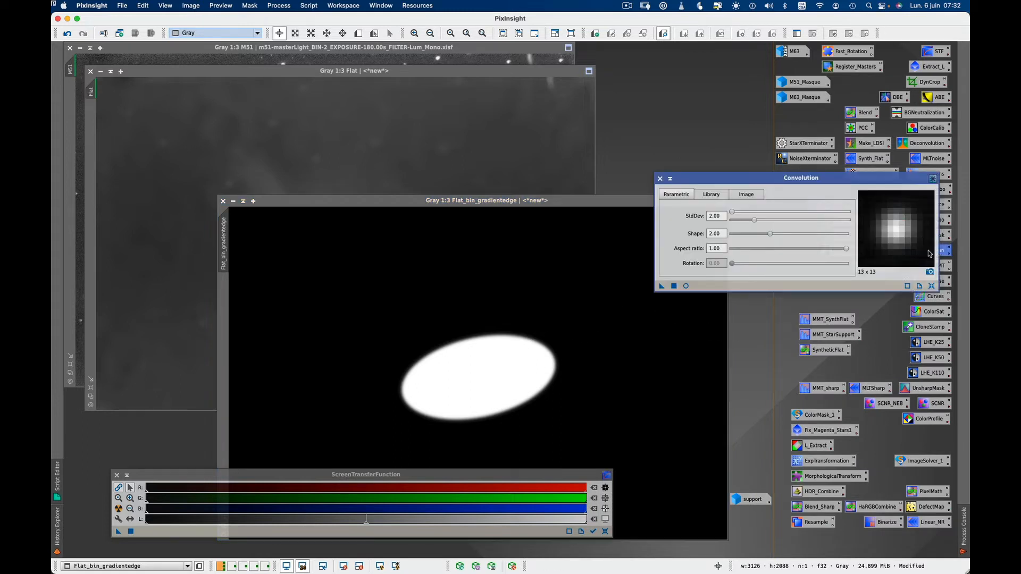
pyautogui.click(687, 287)
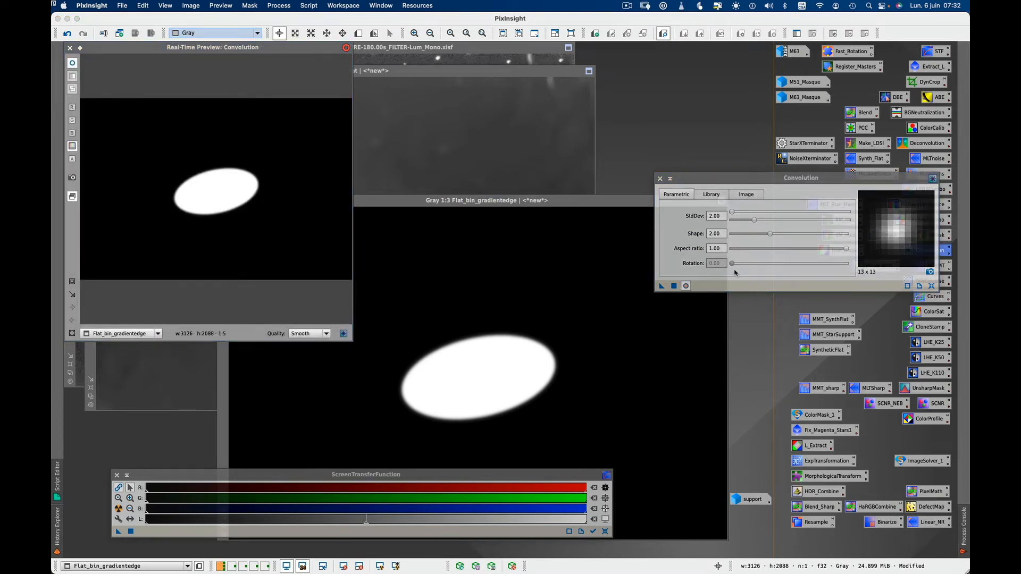
pyautogui.moveTo(732, 214); pyautogui.dragTo(738, 214)
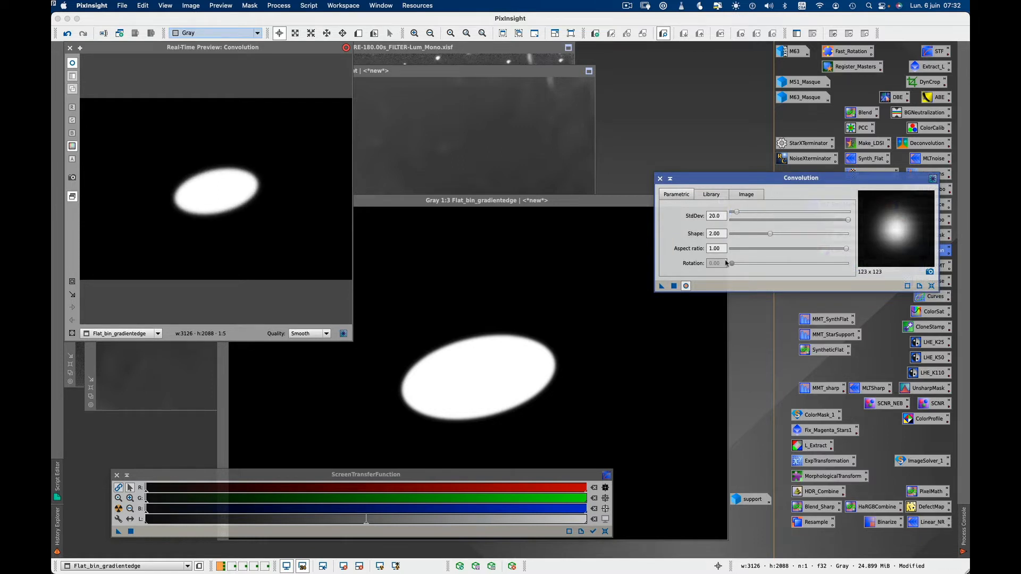
pyautogui.moveTo(630, 312); pyautogui.dragTo(594, 337)
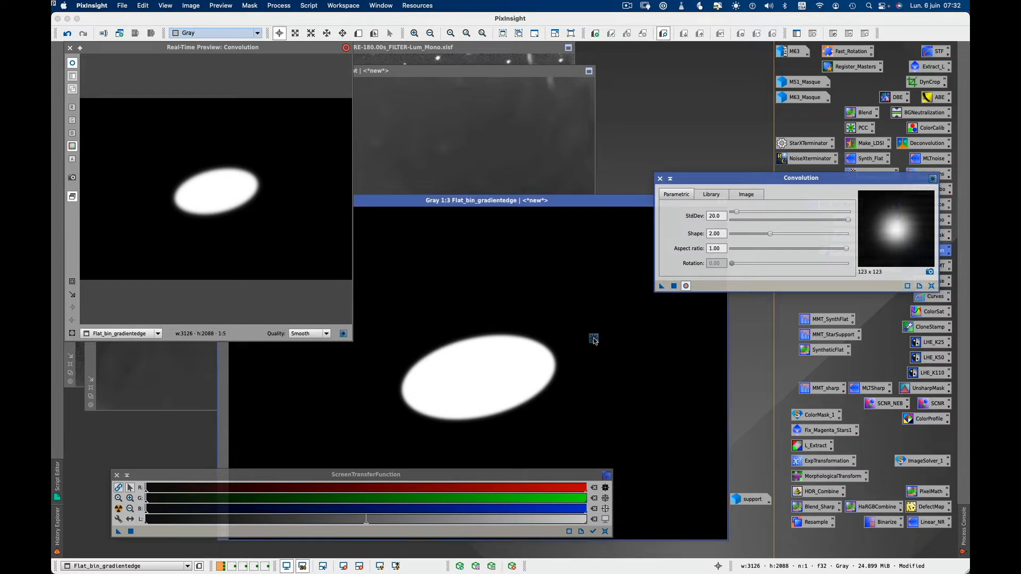
pyautogui.click(70, 48)
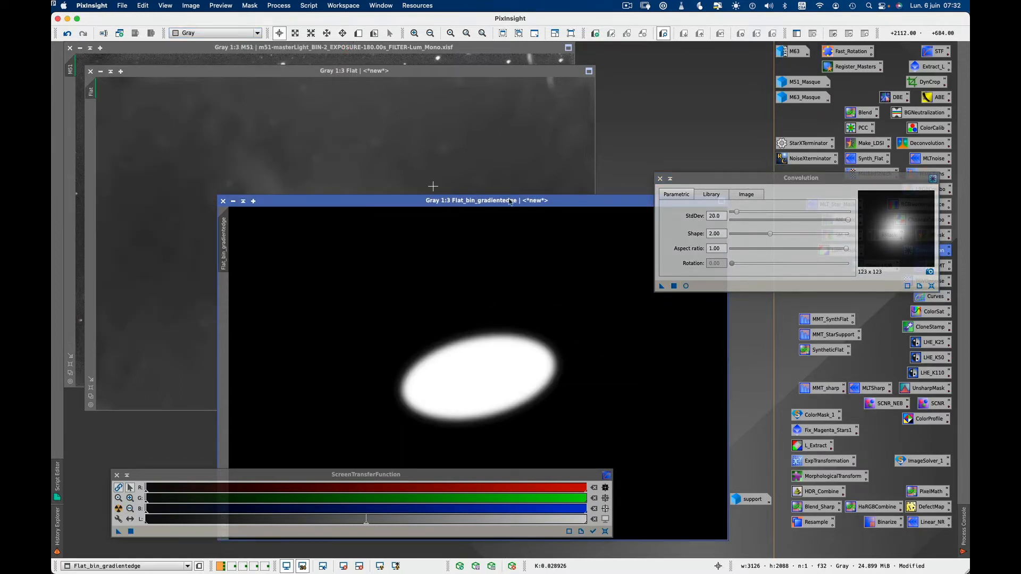
pyautogui.click(660, 180)
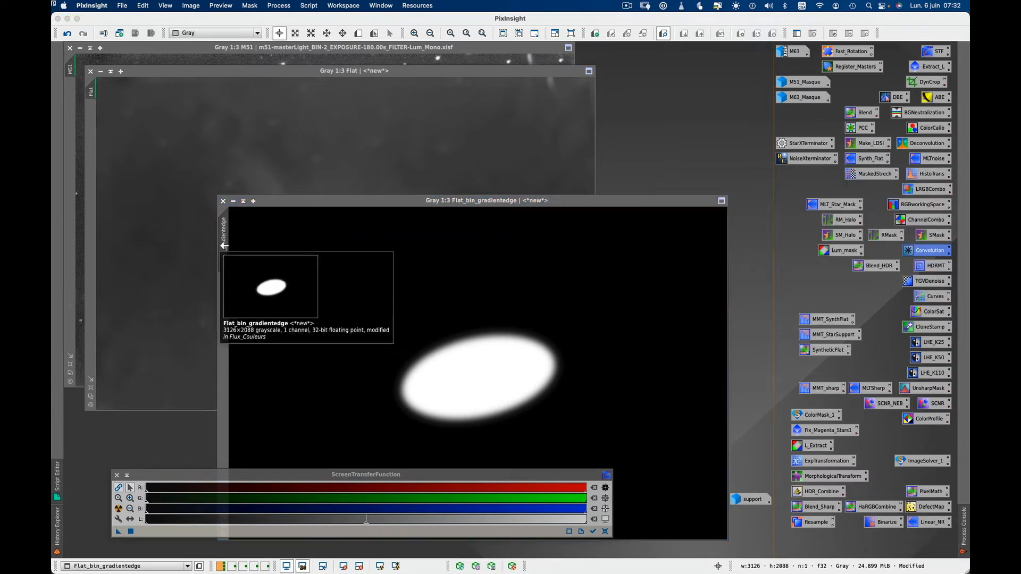
# Apply Flat_bin_gradientedge as the mask on the Flat image and iconize the mask beside the support icon.
pyautogui.moveTo(223, 245); pyautogui.dragTo(90, 137)
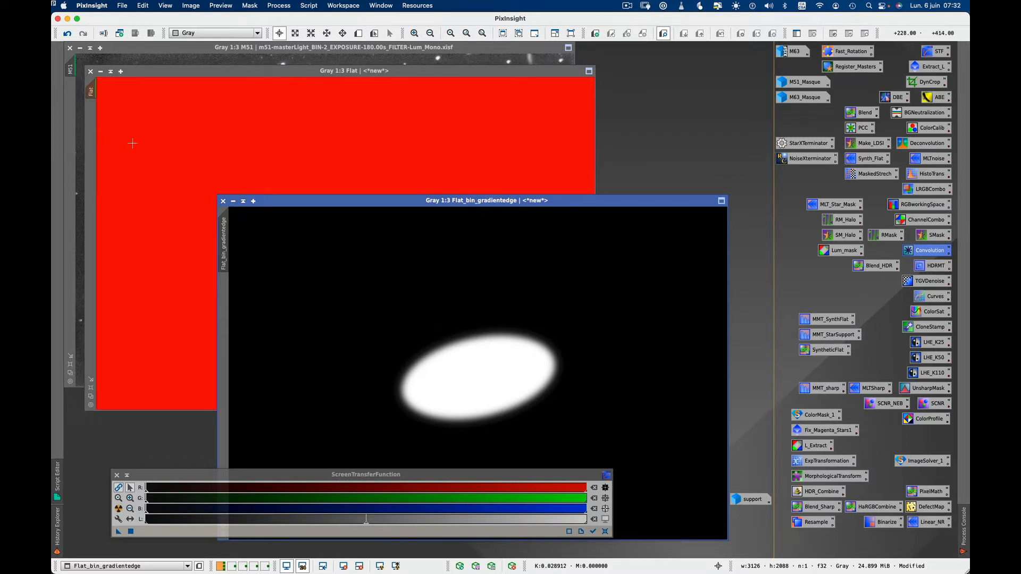
pyautogui.click(233, 201)
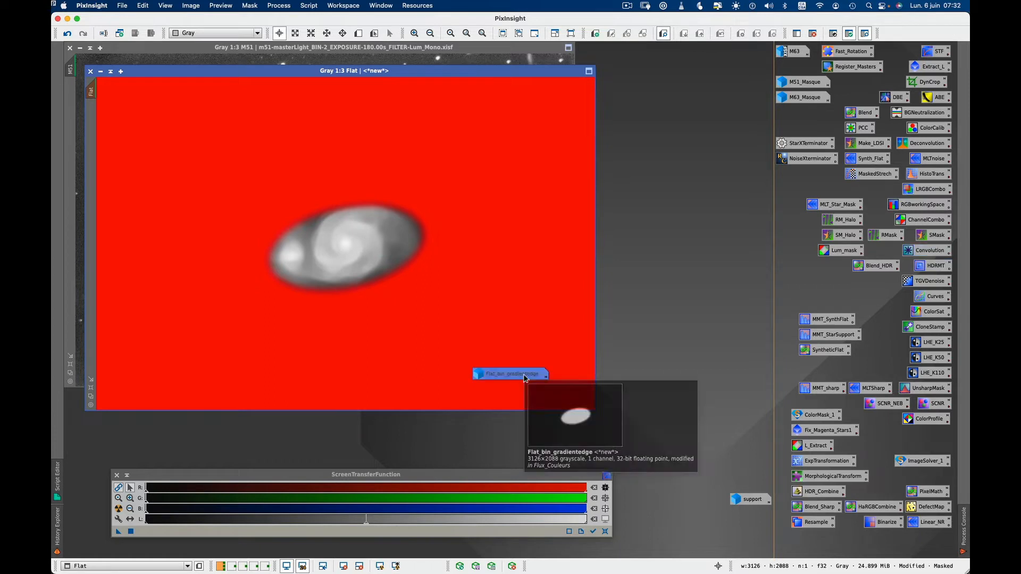
pyautogui.moveTo(523, 375); pyautogui.dragTo(755, 489)
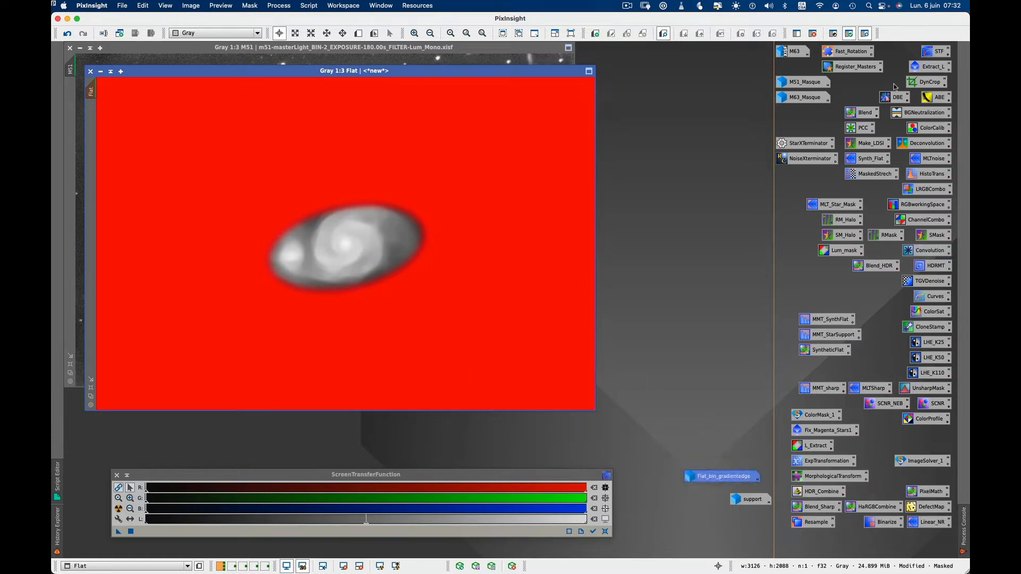
# Hide the mask overlay on the Flat image and read the background level just outside the galaxies.
pyautogui.click(865, 35)
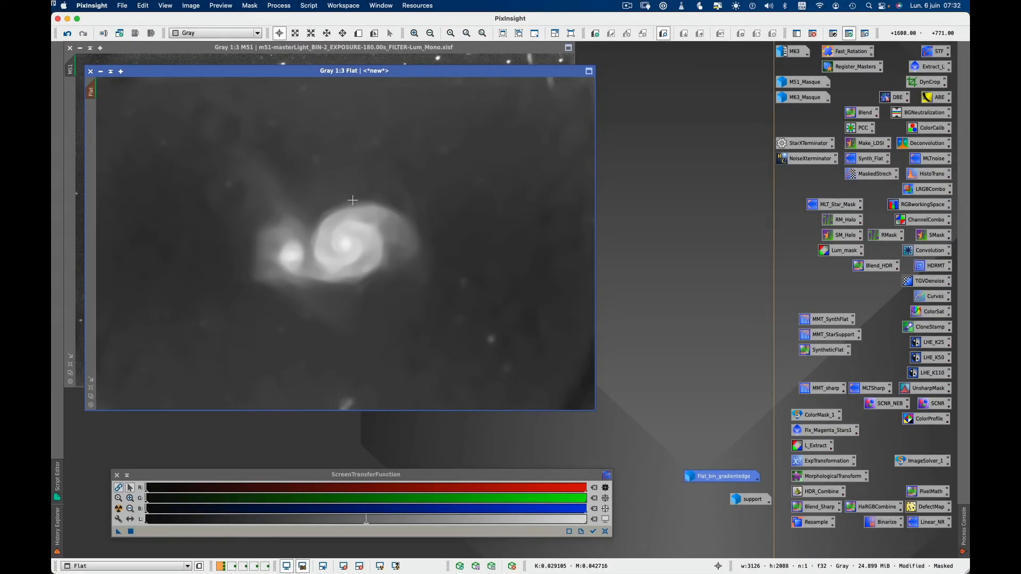
pyautogui.click(351, 199)
pyautogui.moveTo(351, 200); pyautogui.dragTo(397, 211)
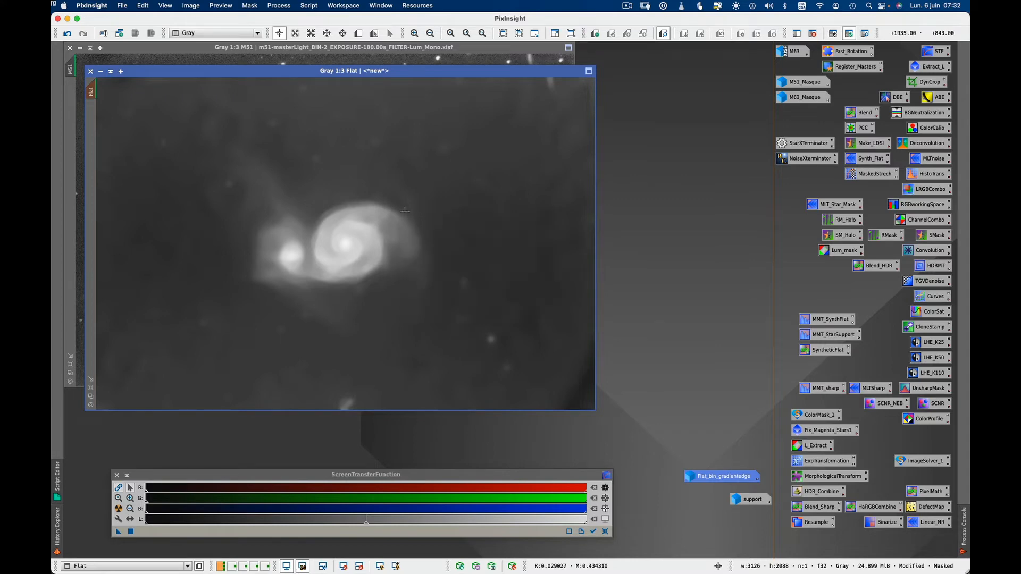
# Replace the PixelMath Blend expression with the constant 0.029162, apply it to the masked Flat image and close PixelMath.
pyautogui.doubleClick(870, 113)
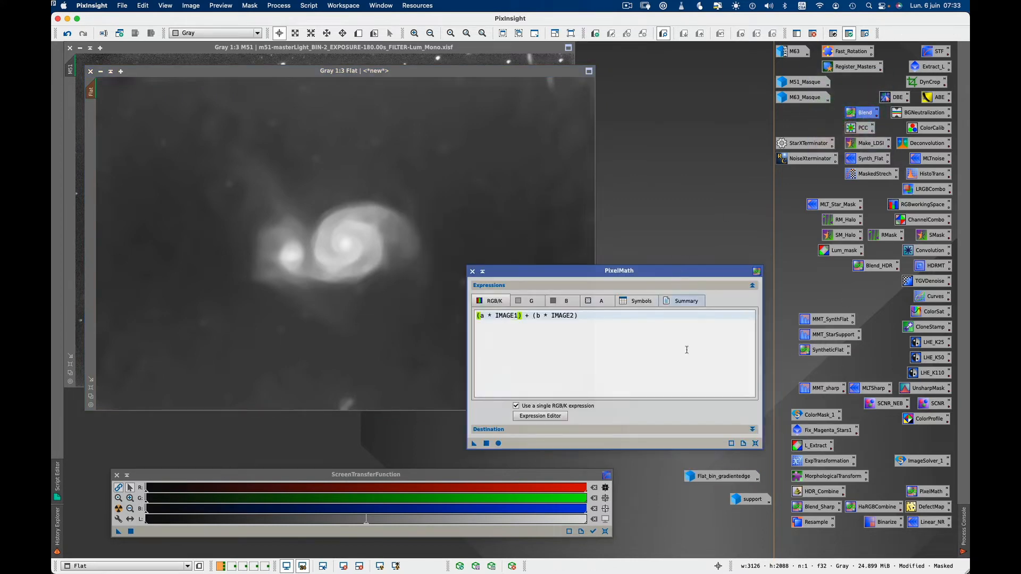
pyautogui.click(755, 444)
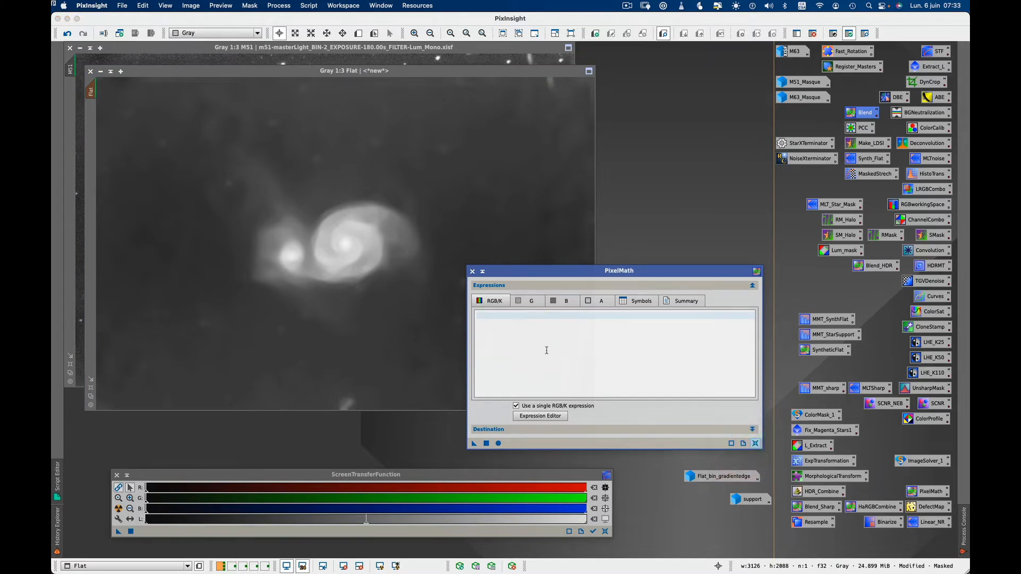
pyautogui.click(549, 313)
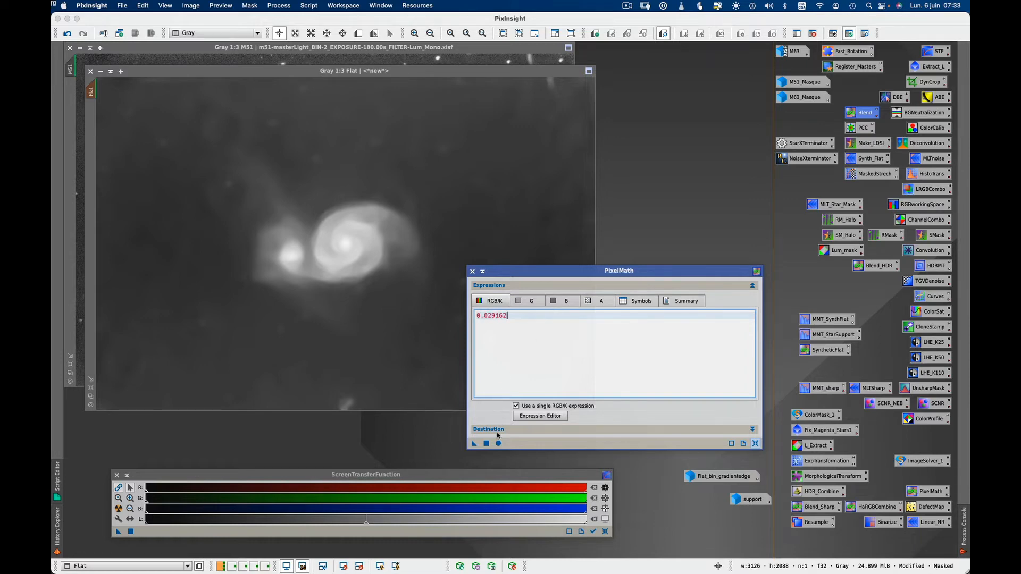
pyautogui.moveTo(473, 446); pyautogui.dragTo(362, 282)
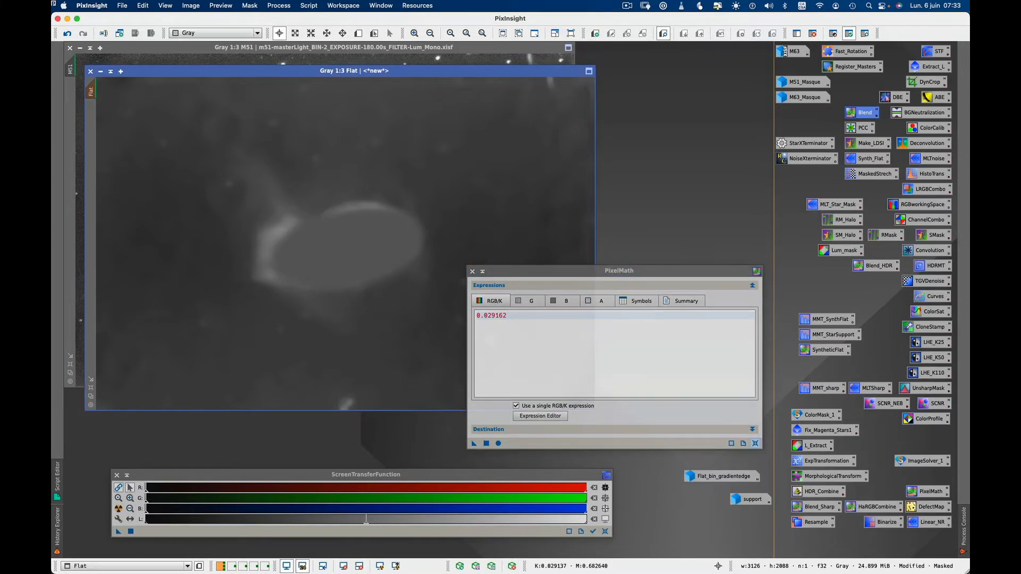
pyautogui.click(473, 273)
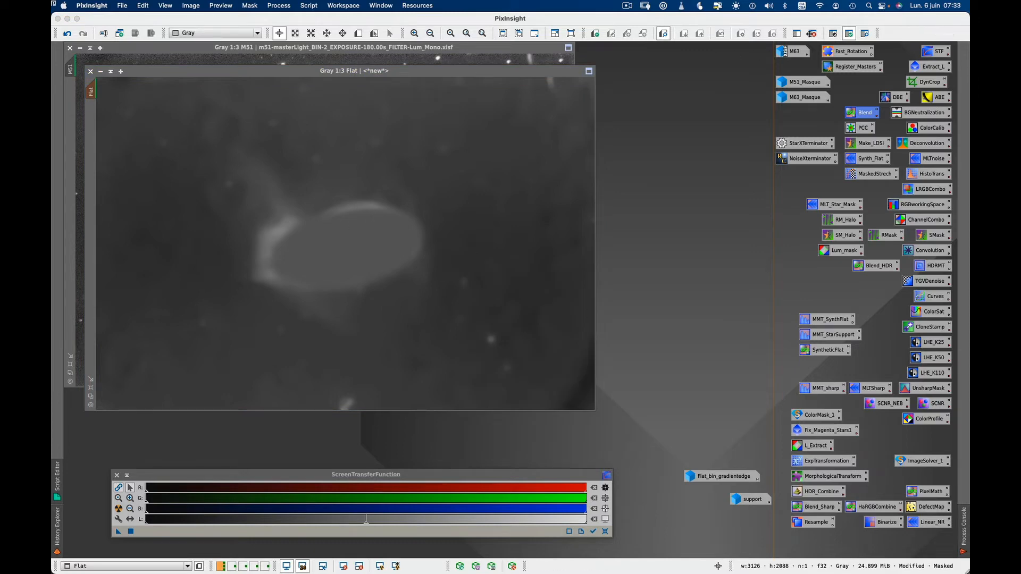
# Remove the mask from the Flat image and iconize Flat above the Flat_bin_gradientedge icon.
pyautogui.click(813, 33)
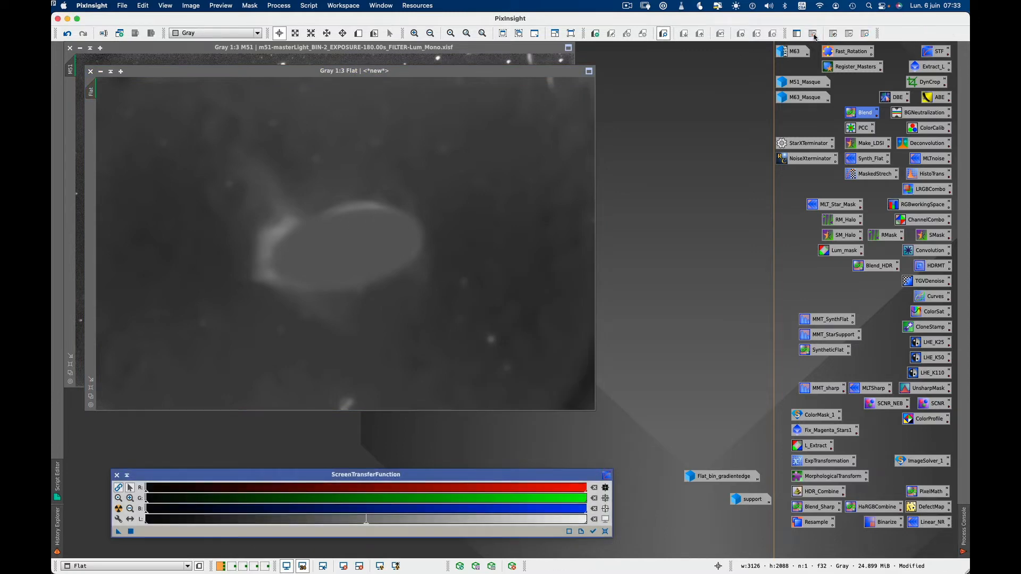
pyautogui.click(101, 73)
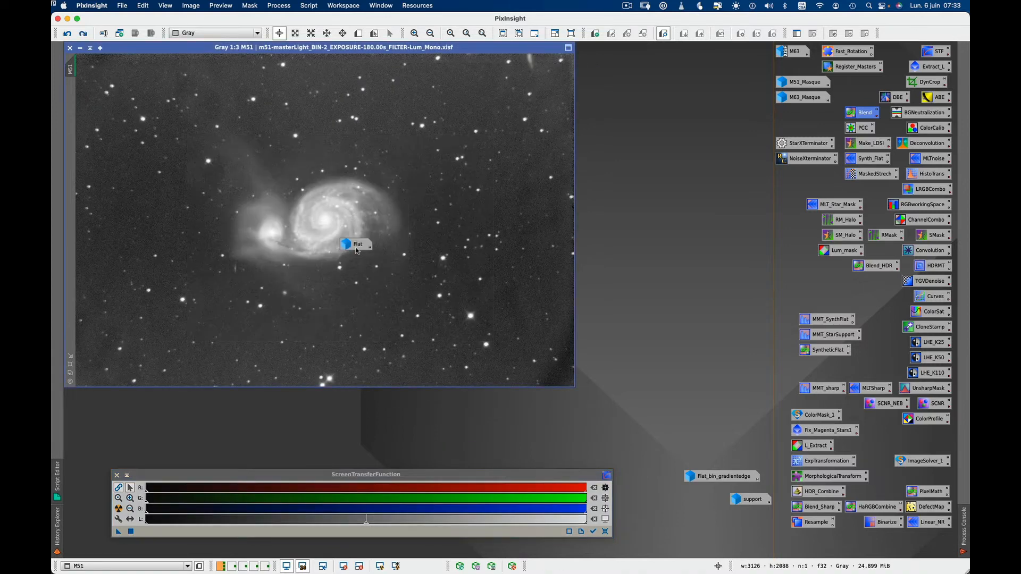
pyautogui.moveTo(356, 250); pyautogui.dragTo(729, 466)
# Apply the saved SyntheticFlat PixelMath expression $T * mean (Flat) / Flat to the M51 image and close PixelMath.
pyautogui.doubleClick(832, 353)
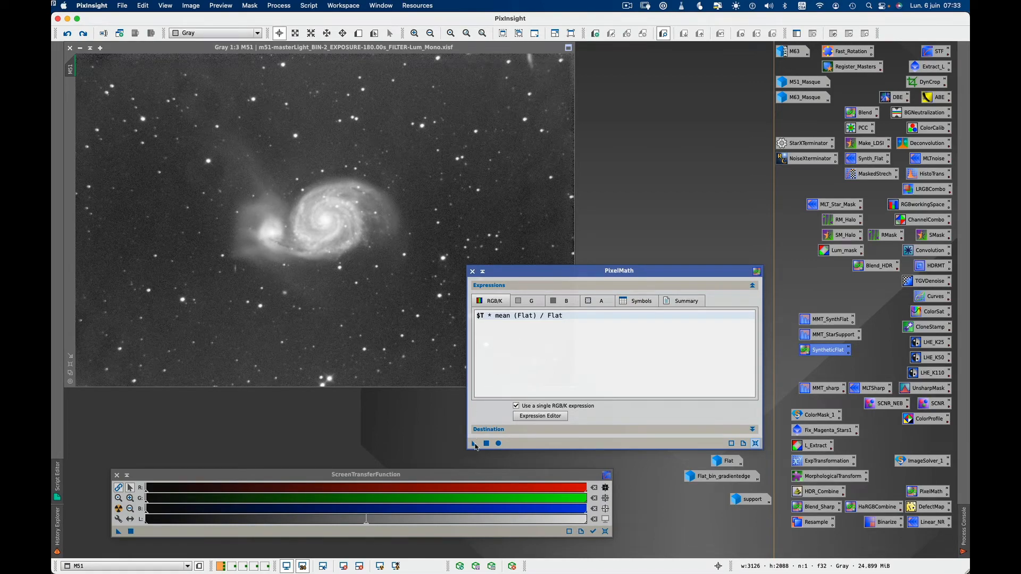
pyautogui.moveTo(475, 447); pyautogui.dragTo(373, 272)
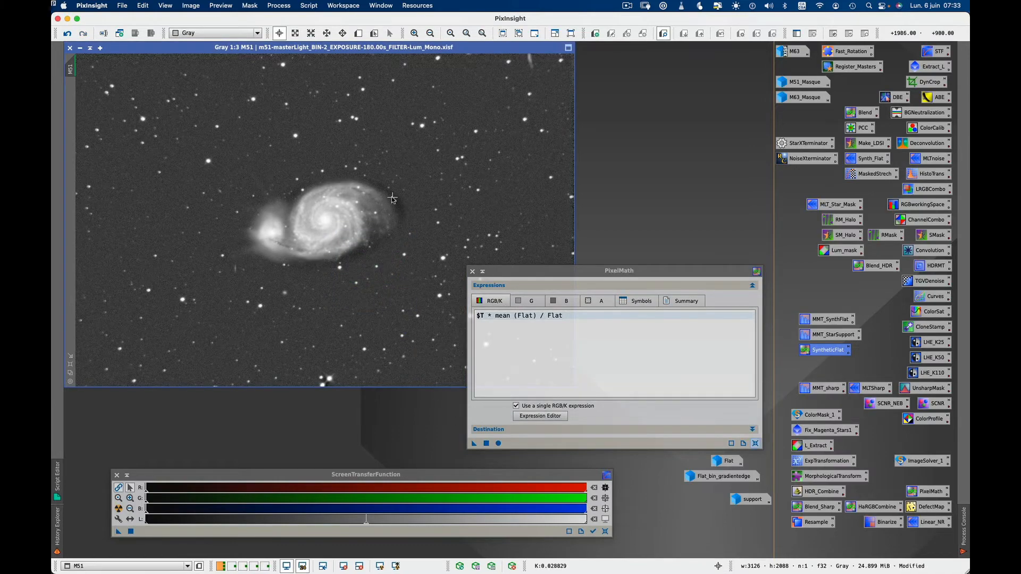
pyautogui.click(472, 272)
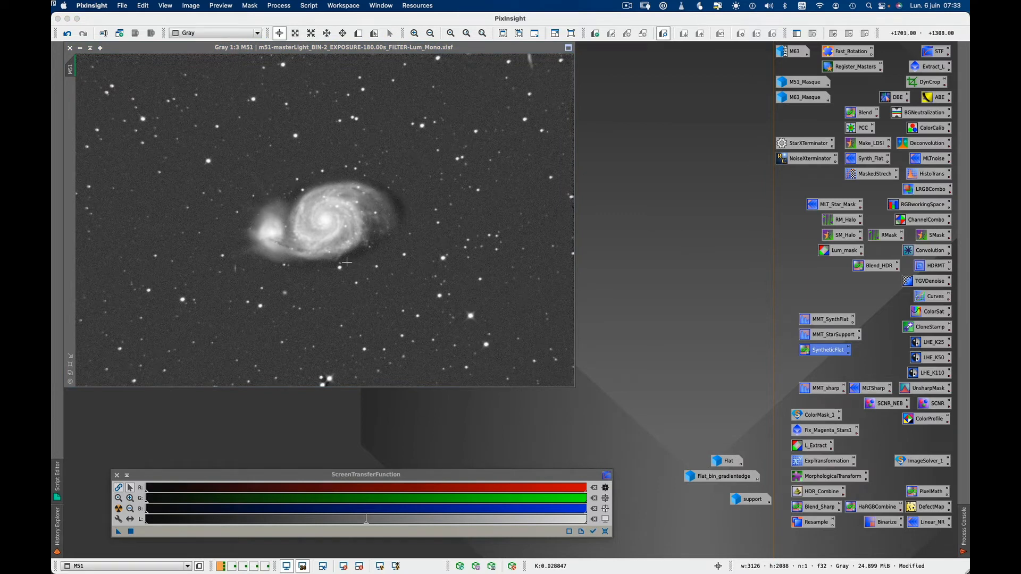
# Make ScreenTransferFunction track the active view, zoom into its sliders and darken the M51 display by raising the midtones.
pyautogui.click(207, 477)
pyautogui.scroll(10, 166, 496)
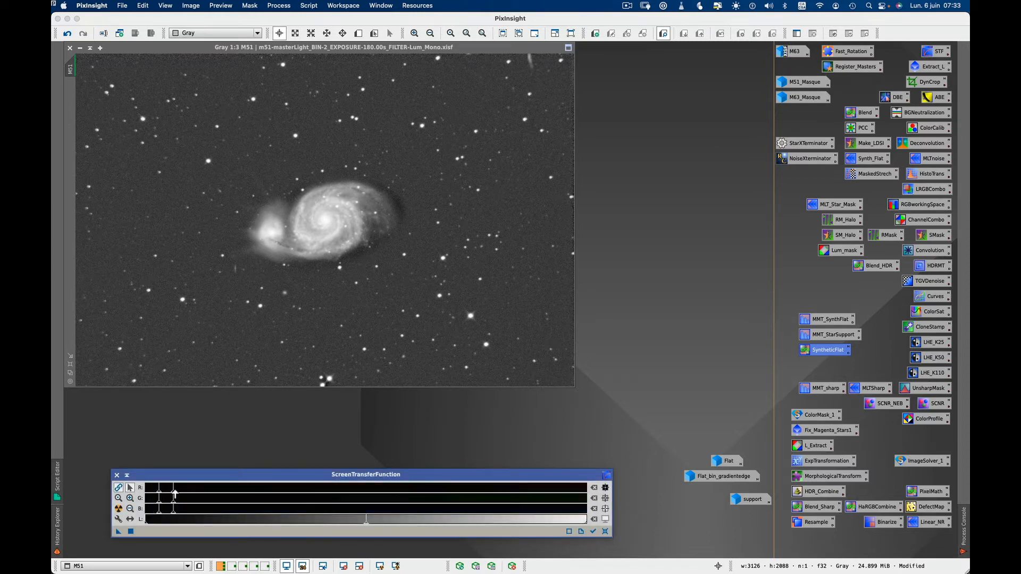
pyautogui.moveTo(172, 495); pyautogui.dragTo(206, 495)
pyautogui.click(593, 531)
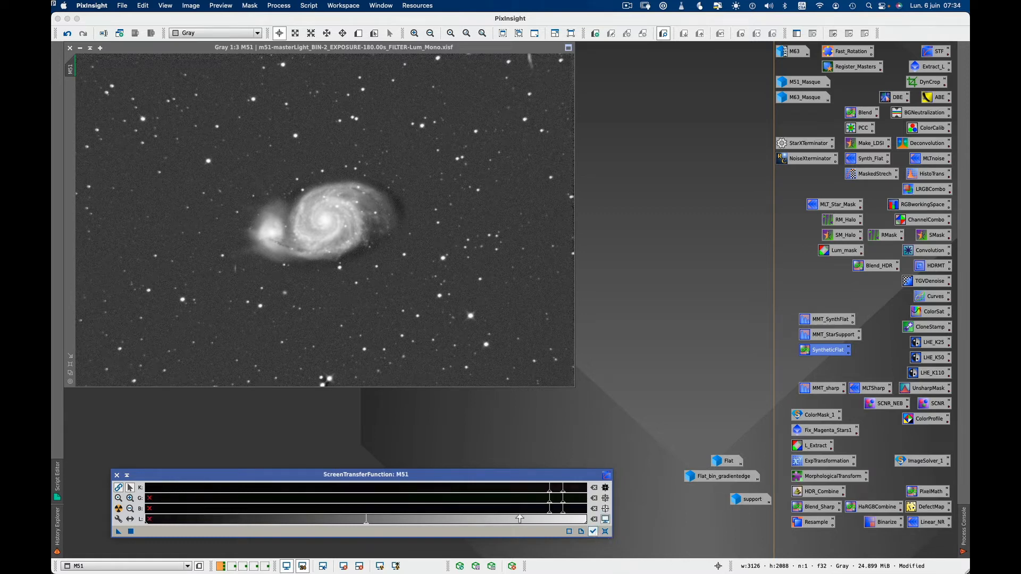
pyautogui.click(557, 500)
pyautogui.moveTo(354, 492)
pyautogui.mouseDown()
pyautogui.moveTo(375, 492)
pyautogui.moveTo(345, 494)
pyautogui.mouseUp()
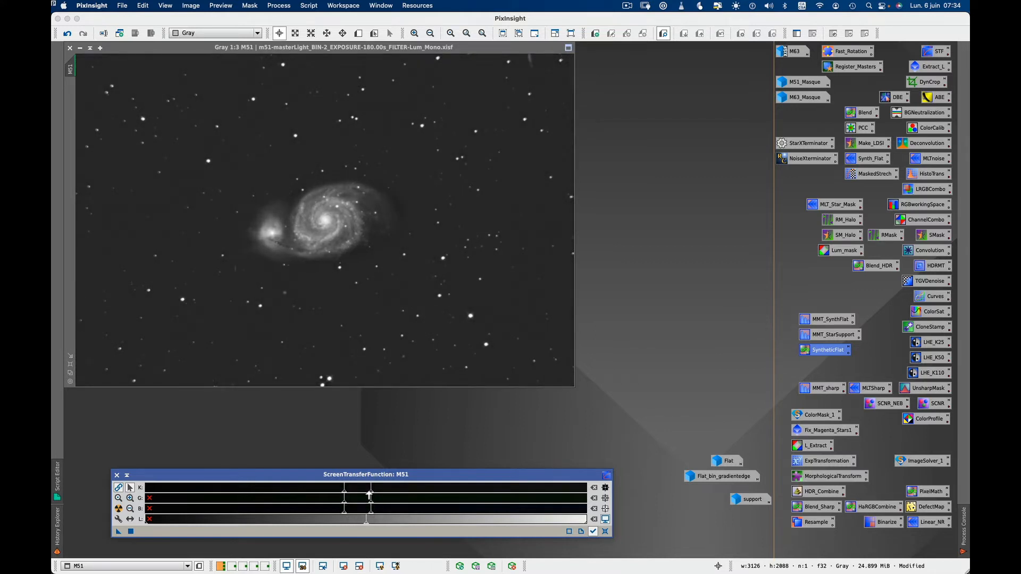
pyautogui.moveTo(371, 494); pyautogui.dragTo(377, 494)
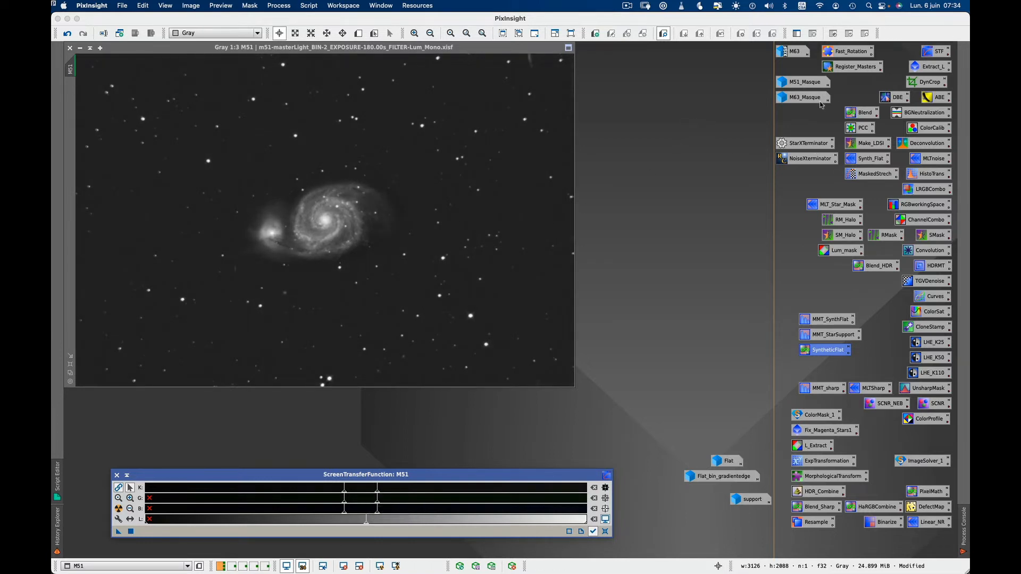
# Open the prepared M51_Masque image, compare its shape with the corrected M51 galaxies, and iconize it again.
pyautogui.doubleClick(811, 83)
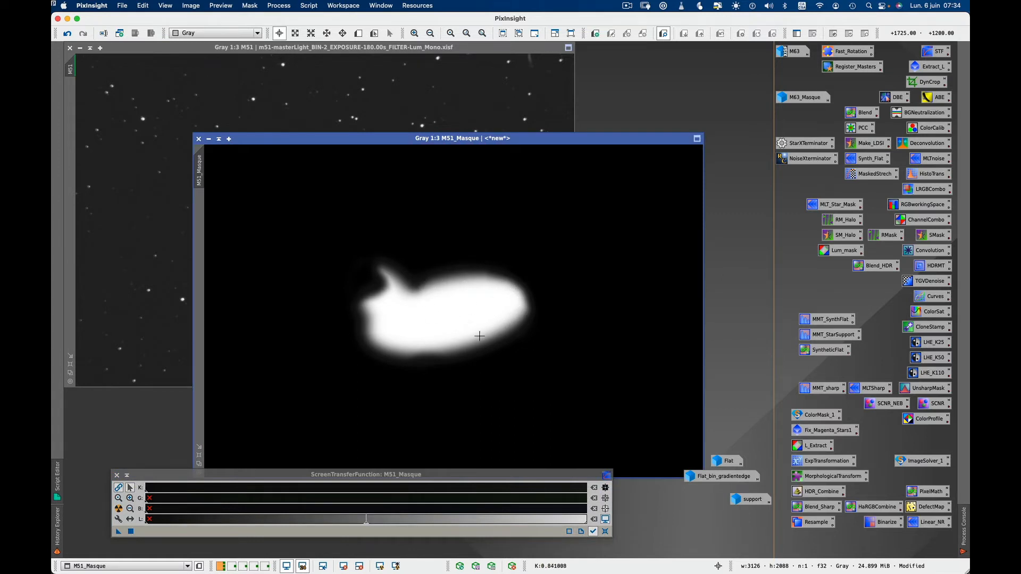
pyautogui.click(300, 110)
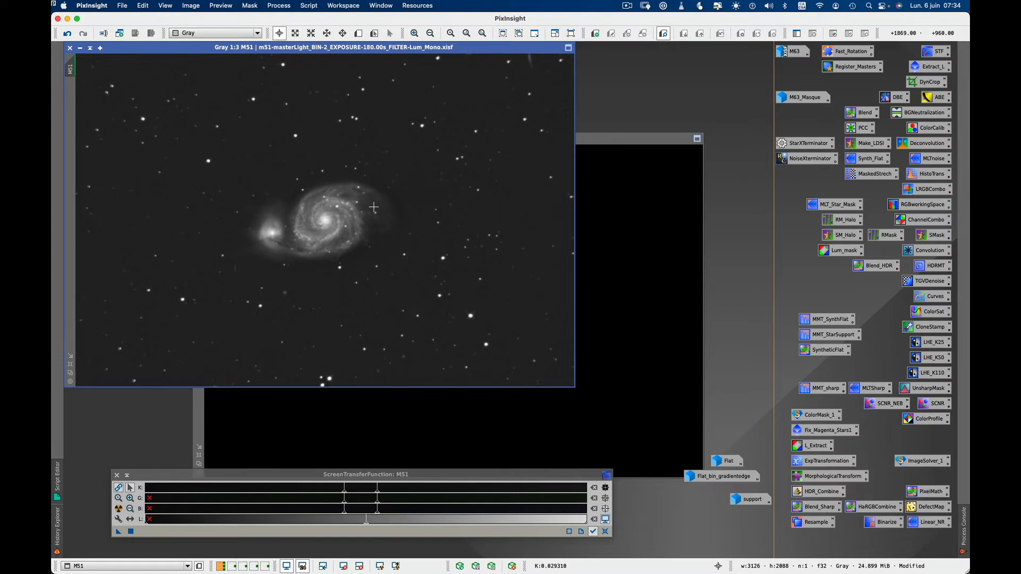
pyautogui.click(357, 406)
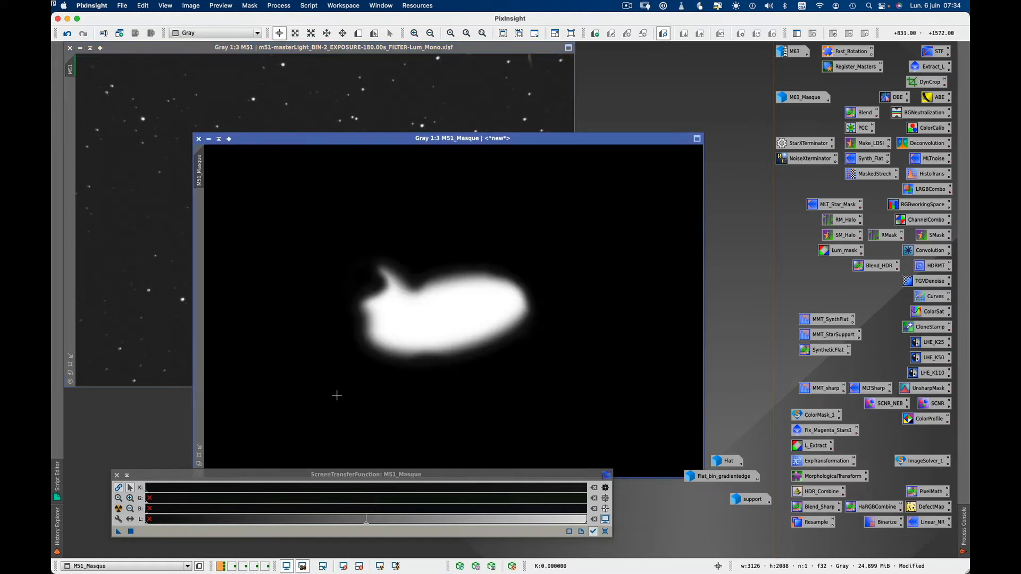
pyautogui.click(210, 140)
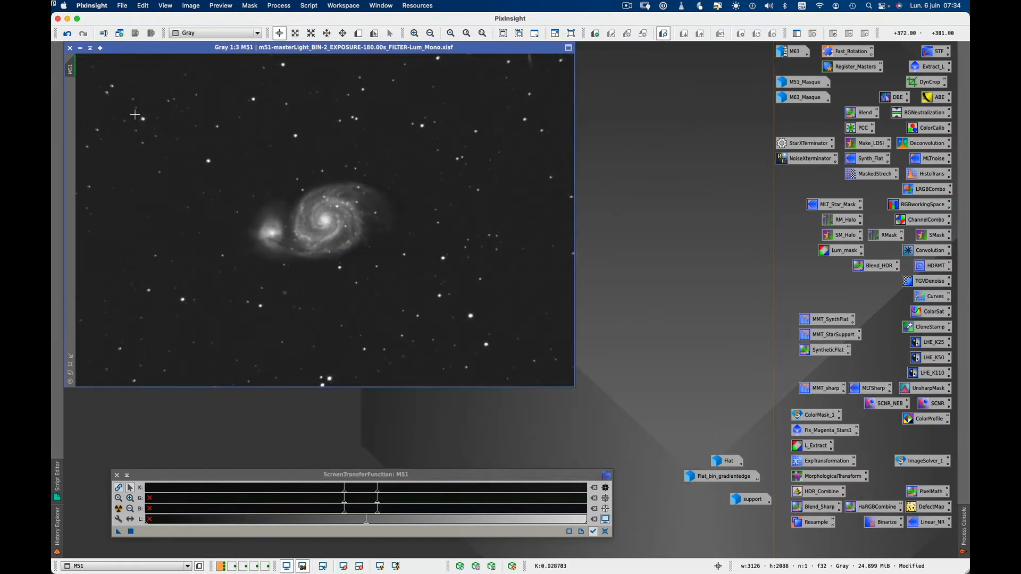
# Switch from the M51 image to M63 and delete the Flat, Flat_bin_gradientedge and support images without saving.
pyautogui.click(81, 49)
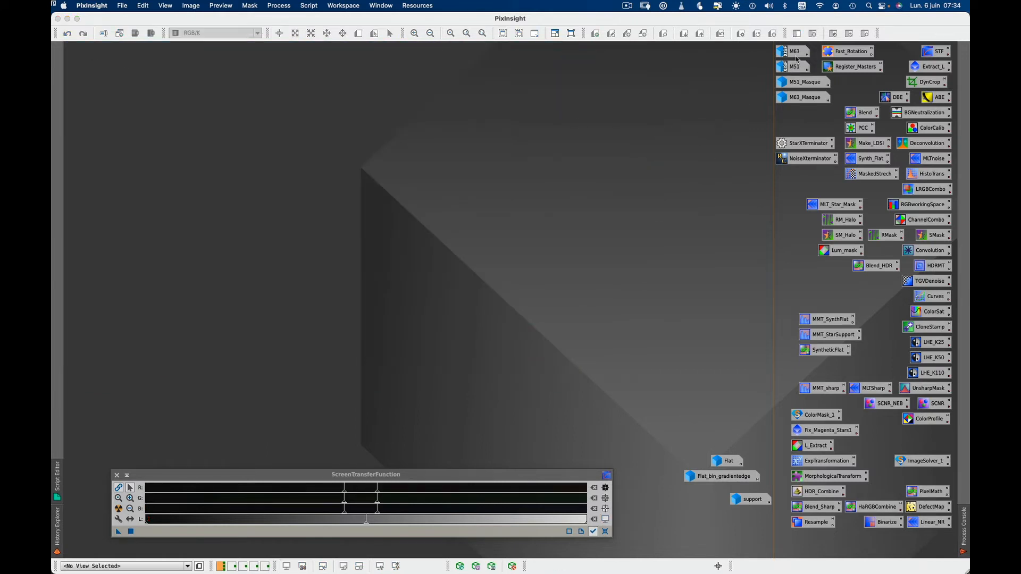
pyautogui.doubleClick(795, 53)
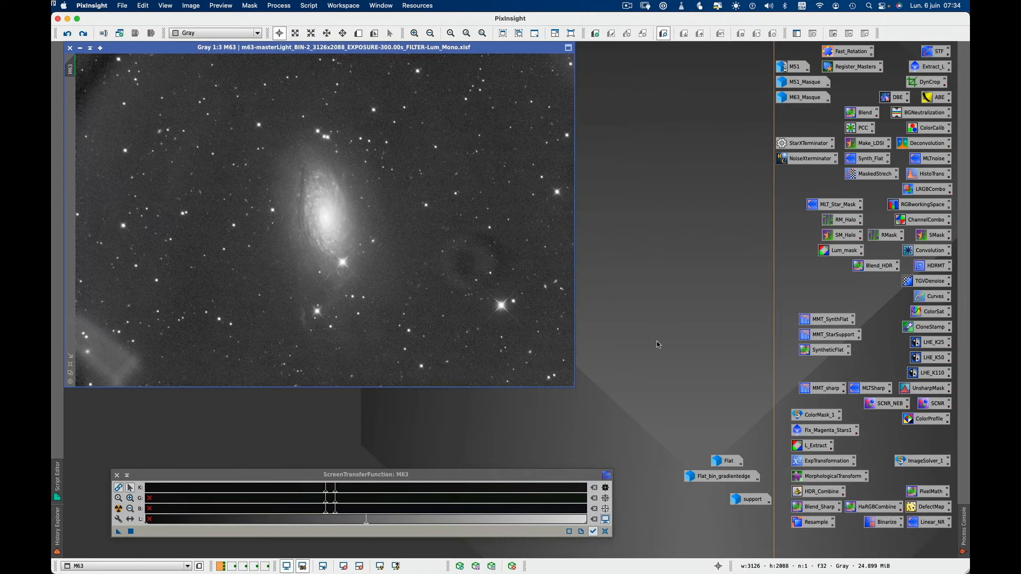
pyautogui.moveTo(720, 422); pyautogui.dragTo(746, 515)
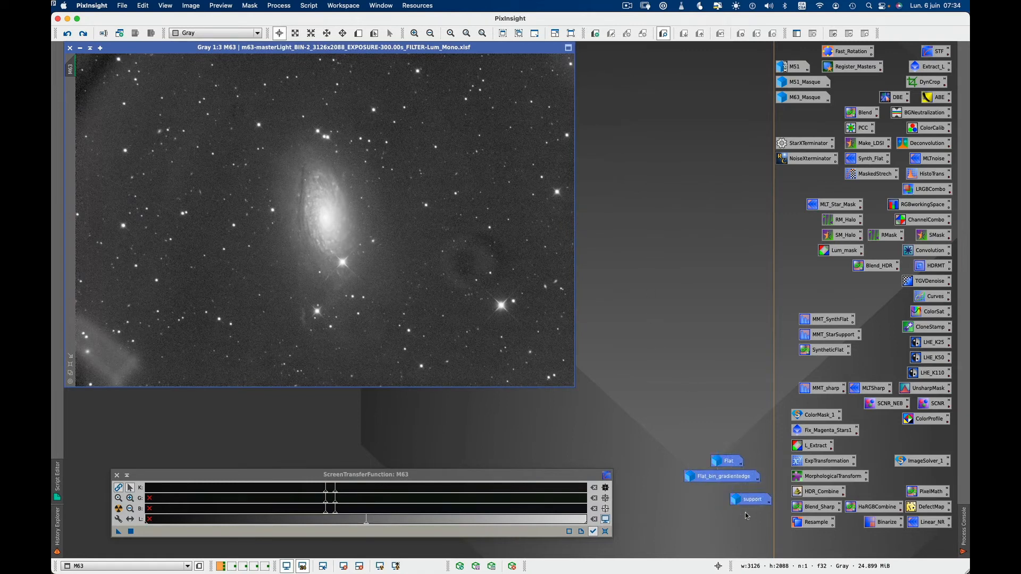
pyautogui.rightClick(748, 502)
pyautogui.click(780, 476)
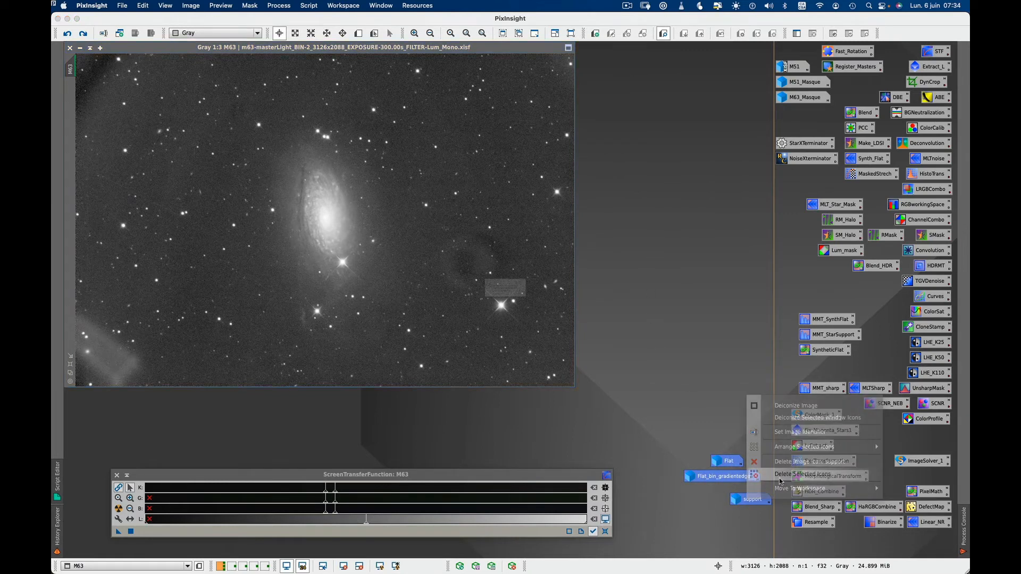
pyautogui.click(591, 319)
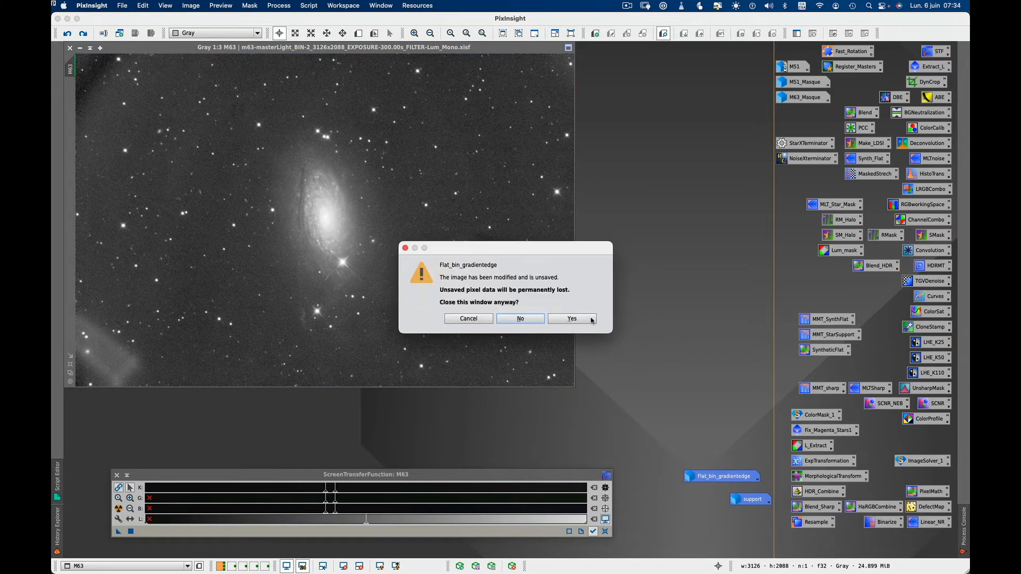
pyautogui.click(591, 320)
pyautogui.click(590, 318)
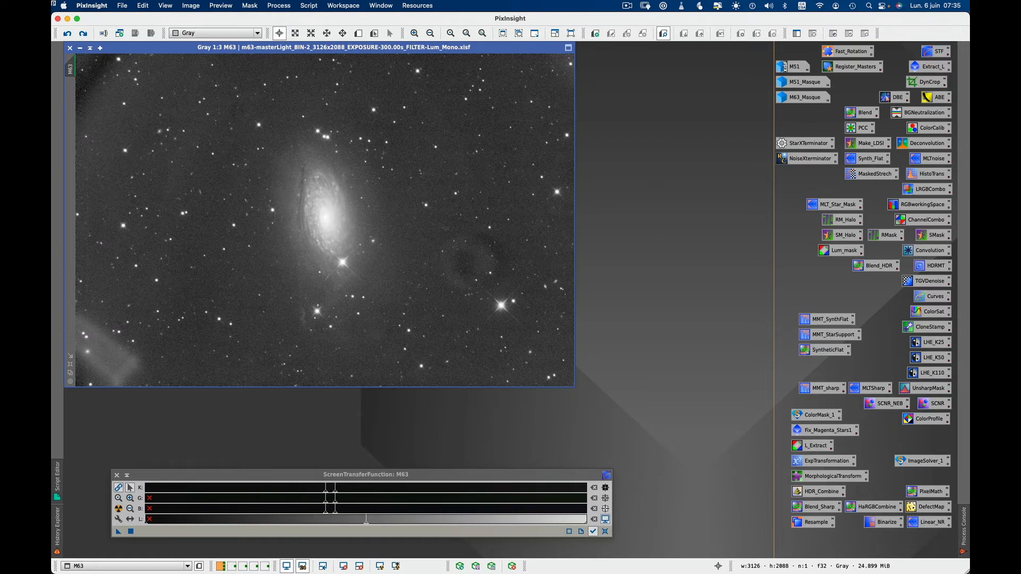
# Redo and undo the earlier synthetic flat correction on M63 to compare the image with and without it.
pyautogui.click(84, 34)
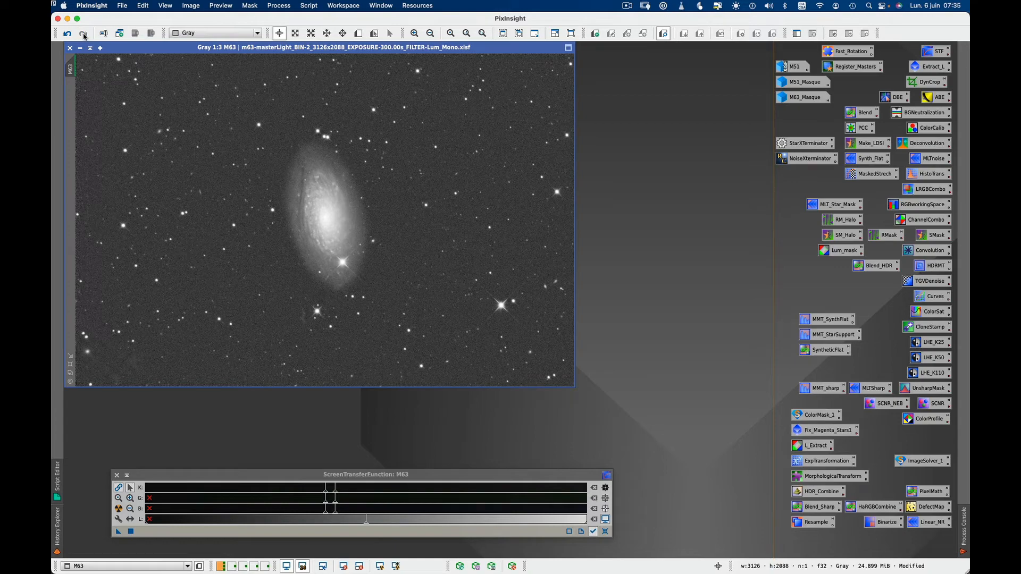
pyautogui.click(71, 34)
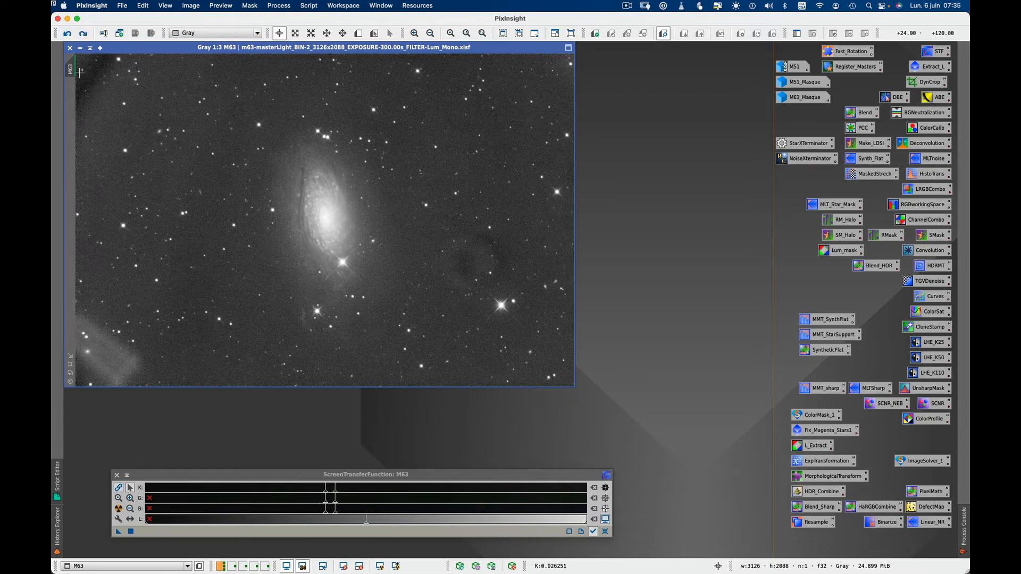
# Clone the M63 image, clone that copy again, and rename the second clone support.
pyautogui.moveTo(73, 71); pyautogui.dragTo(178, 145)
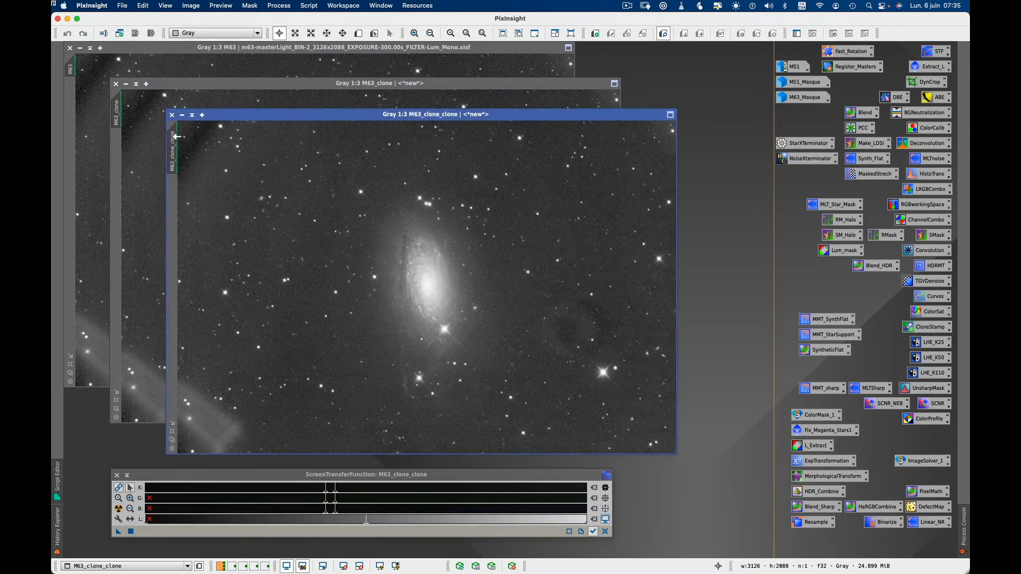
pyautogui.doubleClick(178, 147)
pyautogui.write('s')
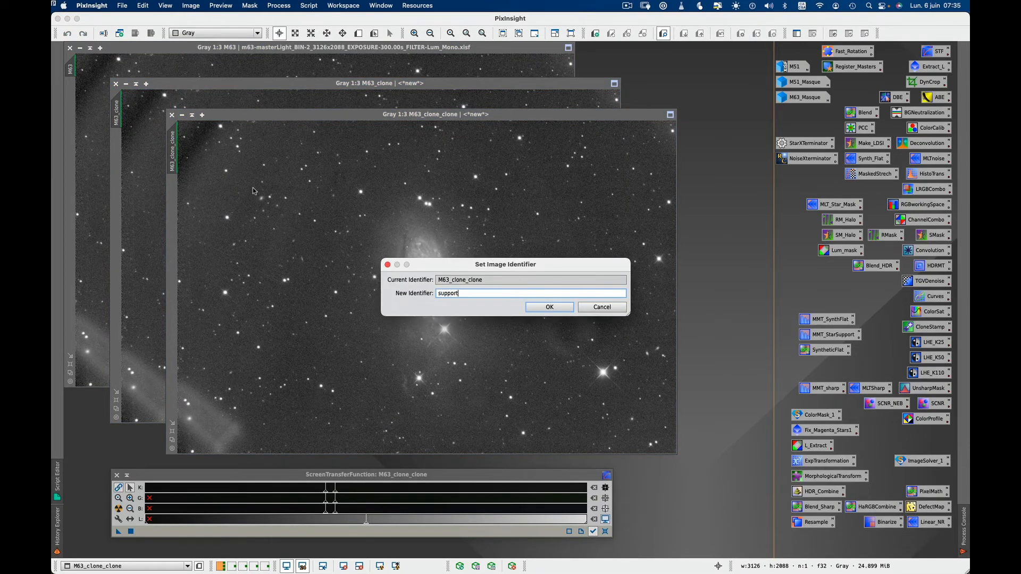
pyautogui.write('upport')
pyautogui.press('Return')
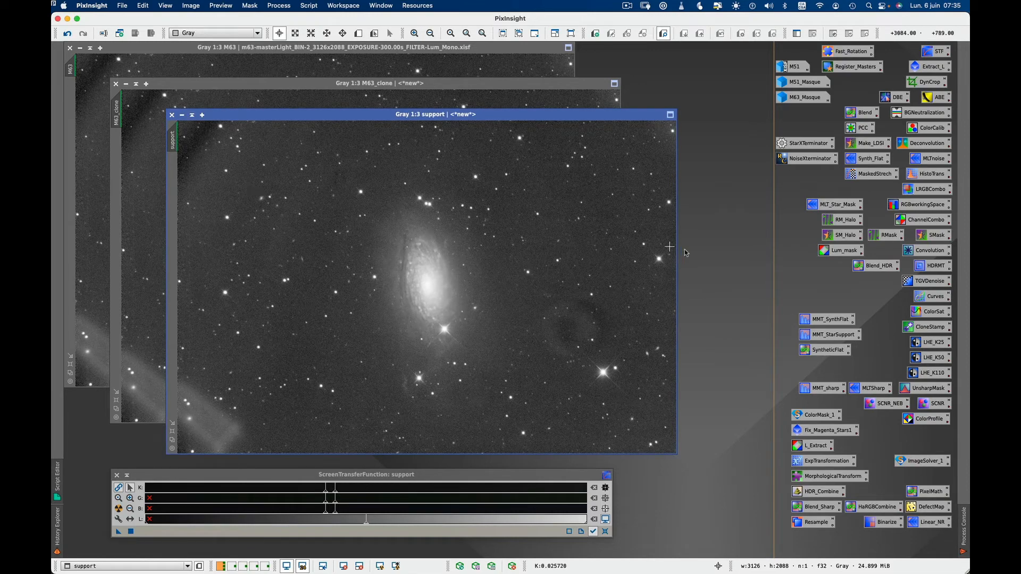
# Apply the saved MMT_StarSupport process to the support image and iconize the image on an empty workspace area.
pyautogui.doubleClick(832, 337)
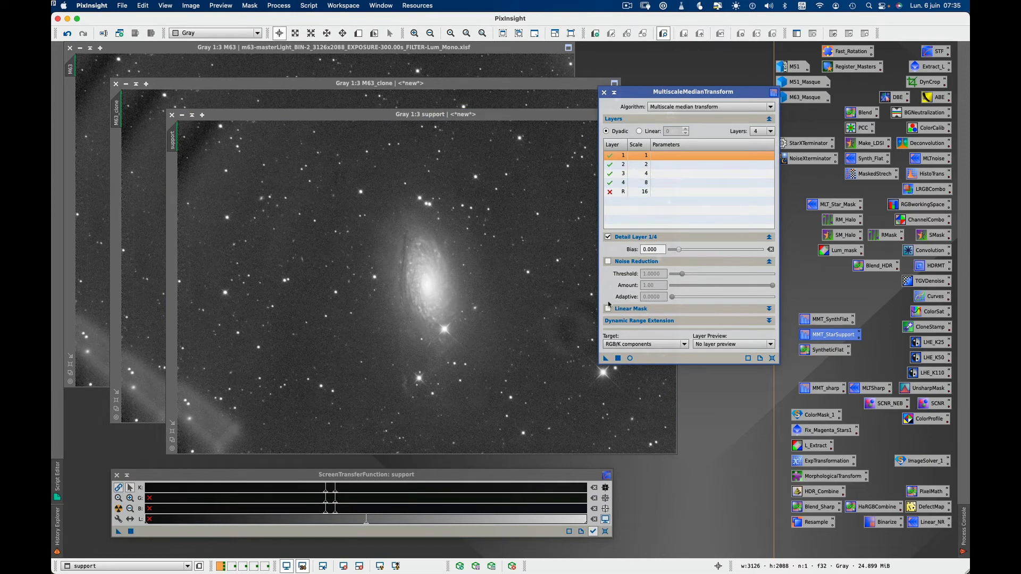
pyautogui.moveTo(605, 359); pyautogui.dragTo(553, 348)
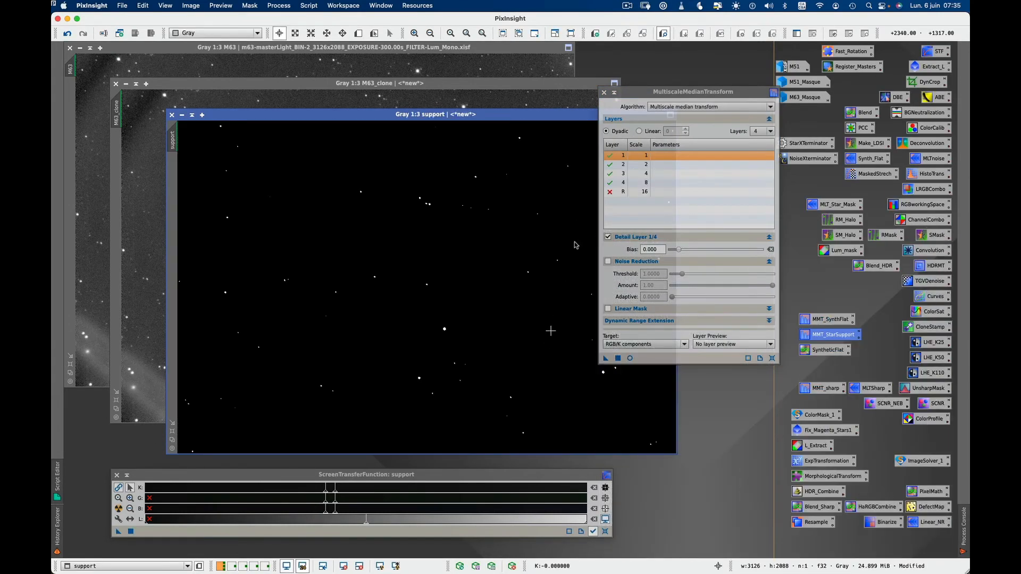
pyautogui.click(603, 94)
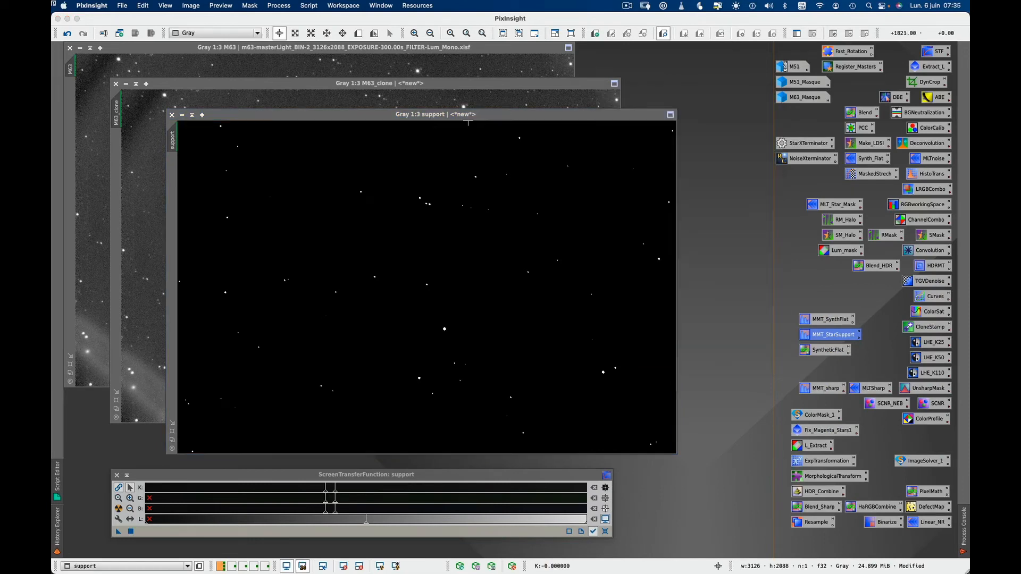
pyautogui.click(182, 115)
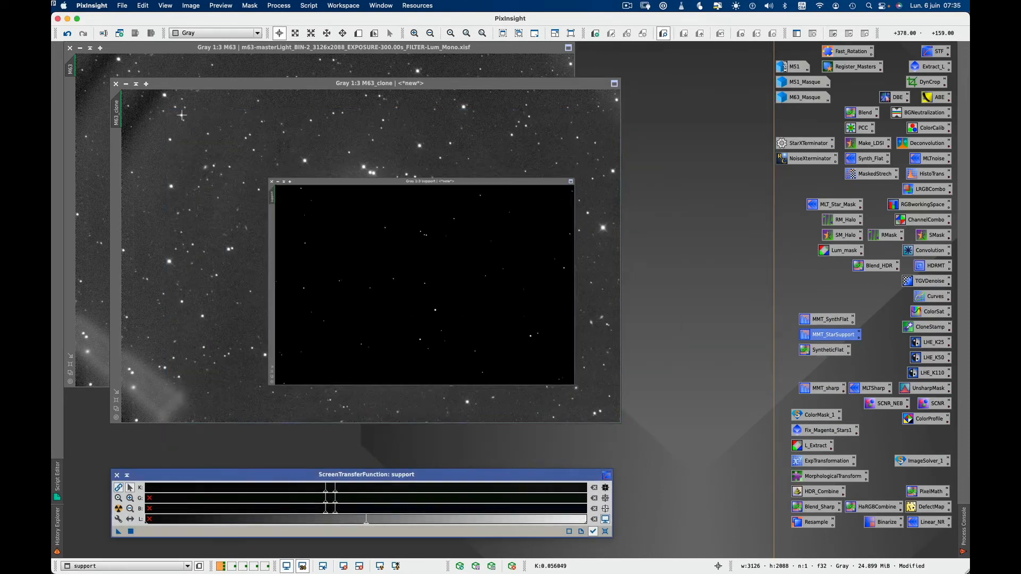
pyautogui.moveTo(444, 290); pyautogui.dragTo(645, 448)
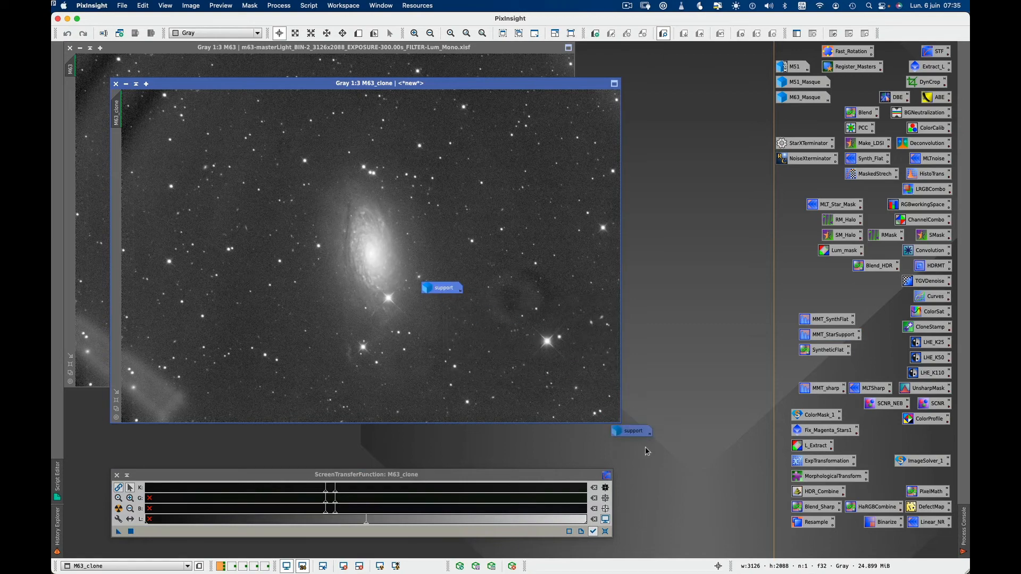
pyautogui.moveTo(712, 516); pyautogui.dragTo(717, 517)
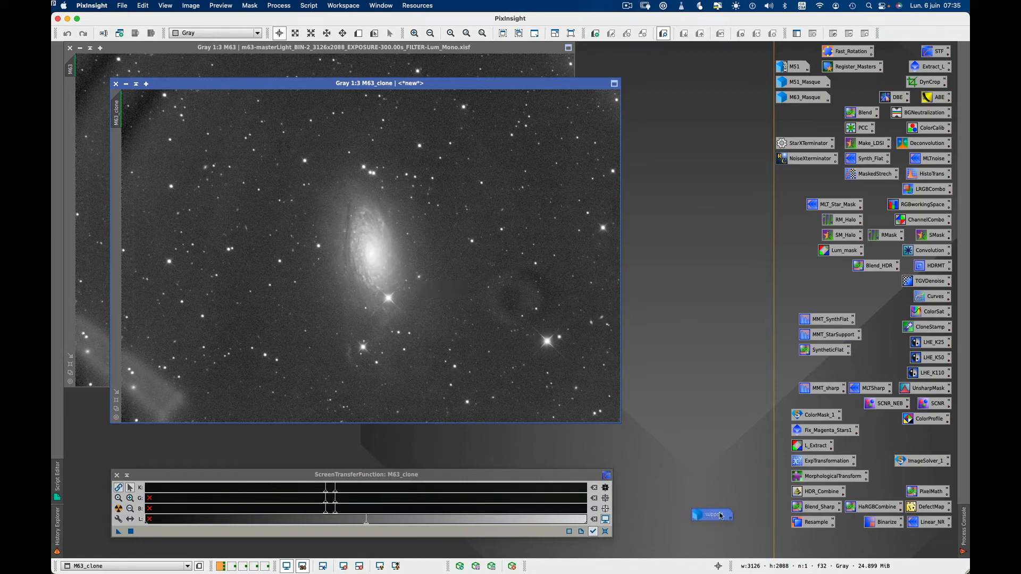
# Subtract the stars from M63_clone with the PixelMath expression $T - support and close PixelMath.
pyautogui.doubleClick(829, 351)
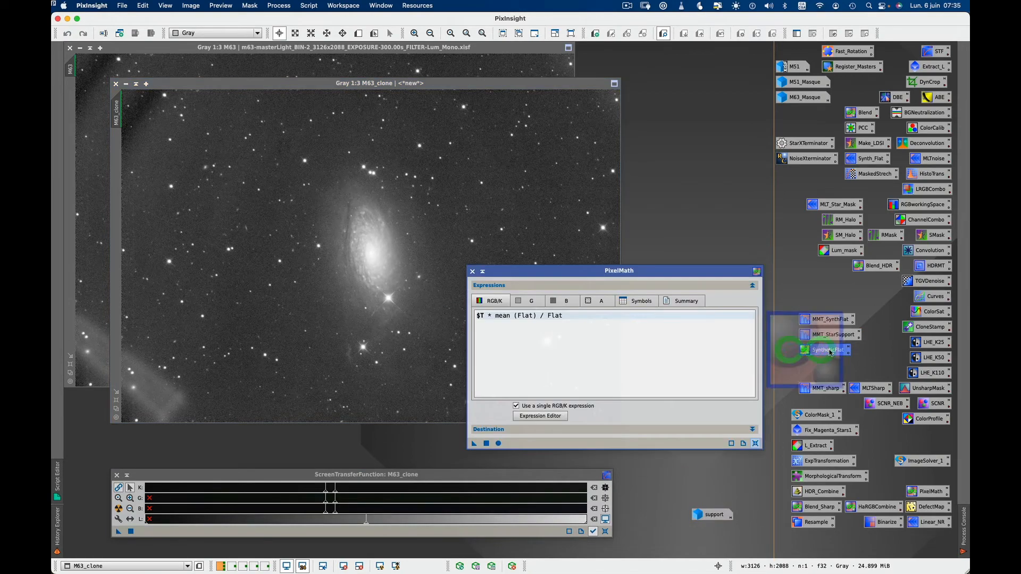
pyautogui.click(757, 445)
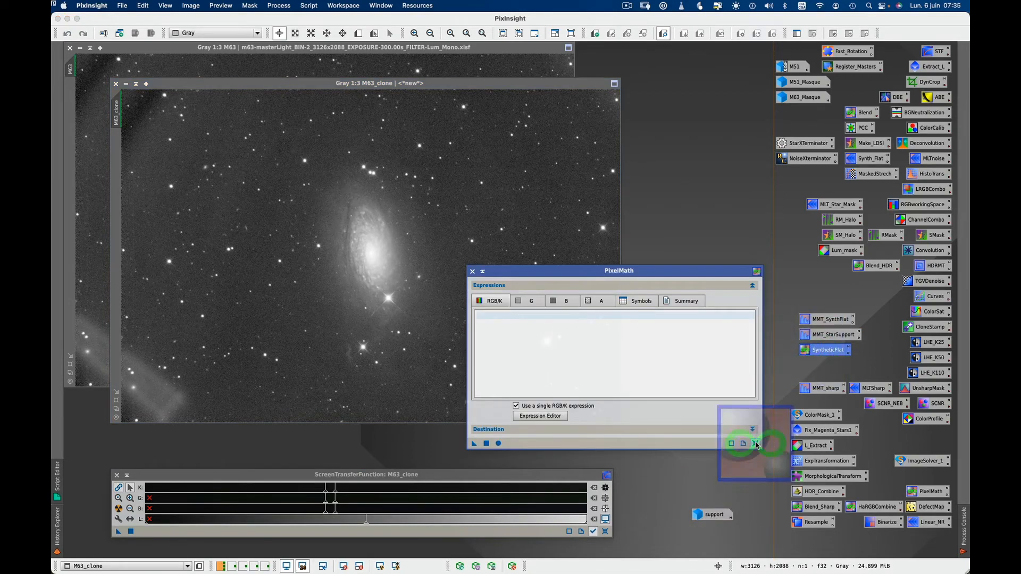
pyautogui.click(552, 318)
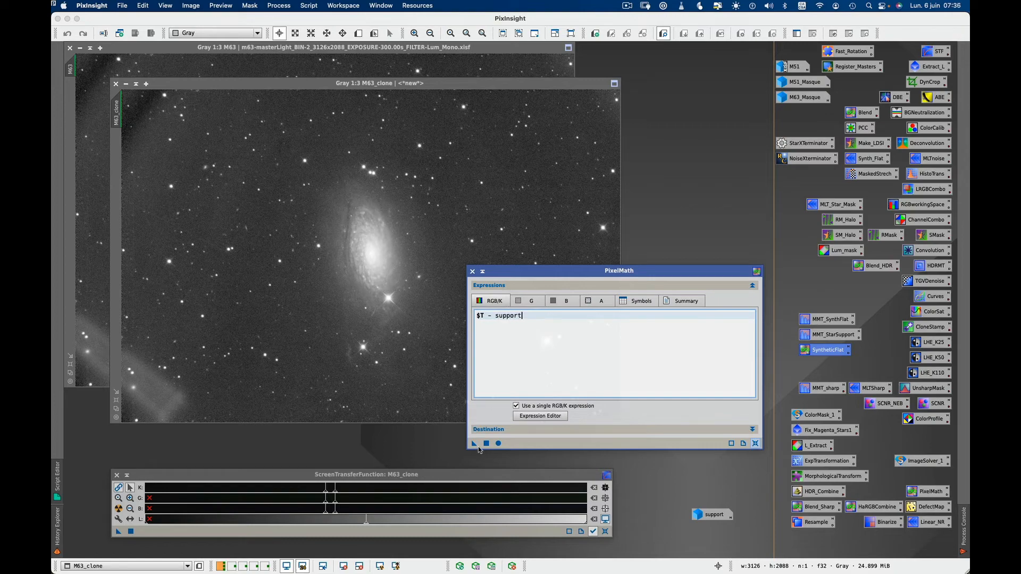
pyautogui.moveTo(474, 443); pyautogui.dragTo(418, 347)
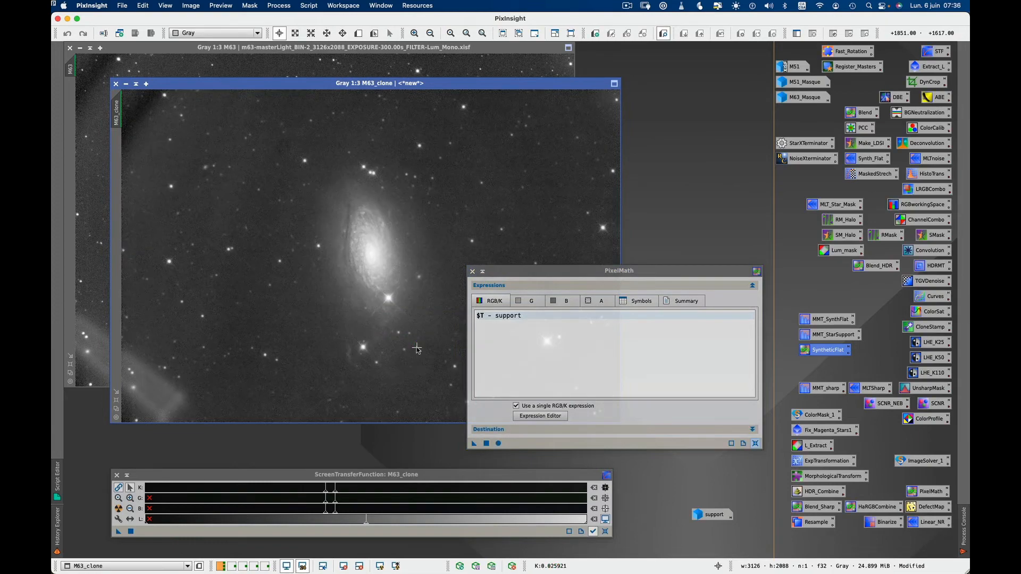
pyautogui.click(472, 271)
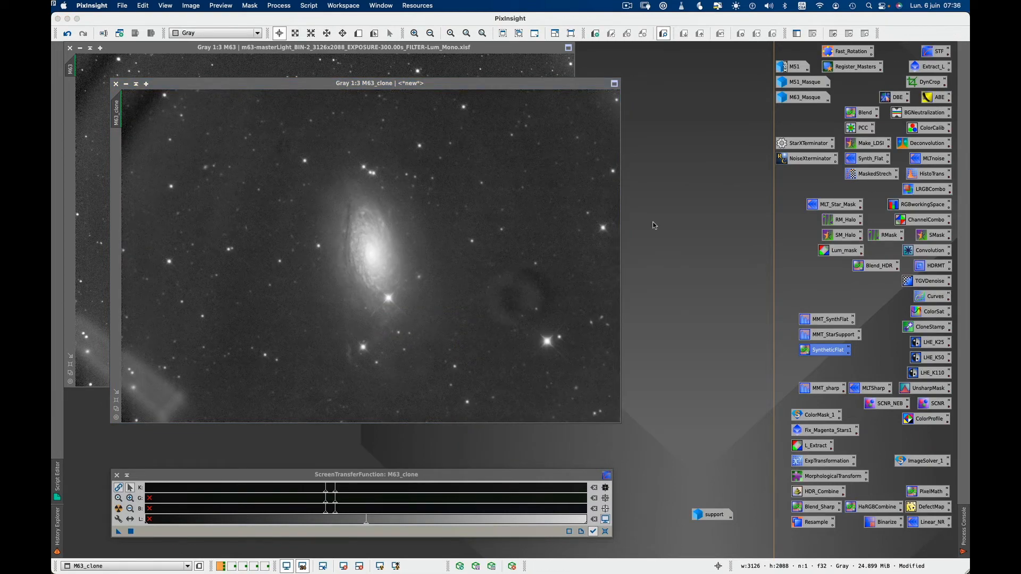
# Smooth M63_clone with the saved six-layer MMT_SynthFlat process, keeping only the residual layer, and close the process window.
pyautogui.doubleClick(833, 321)
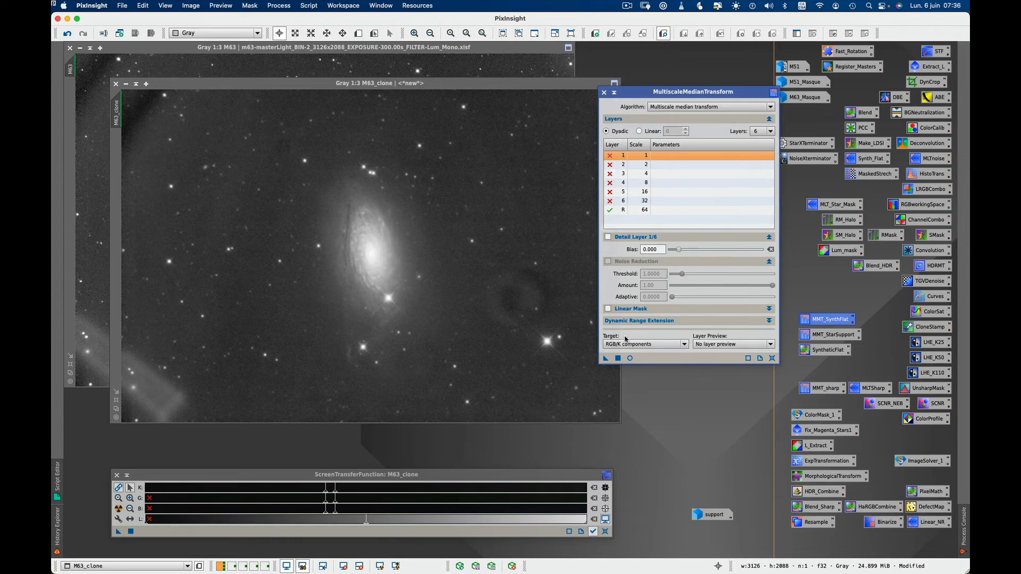
pyautogui.moveTo(604, 360); pyautogui.dragTo(459, 320)
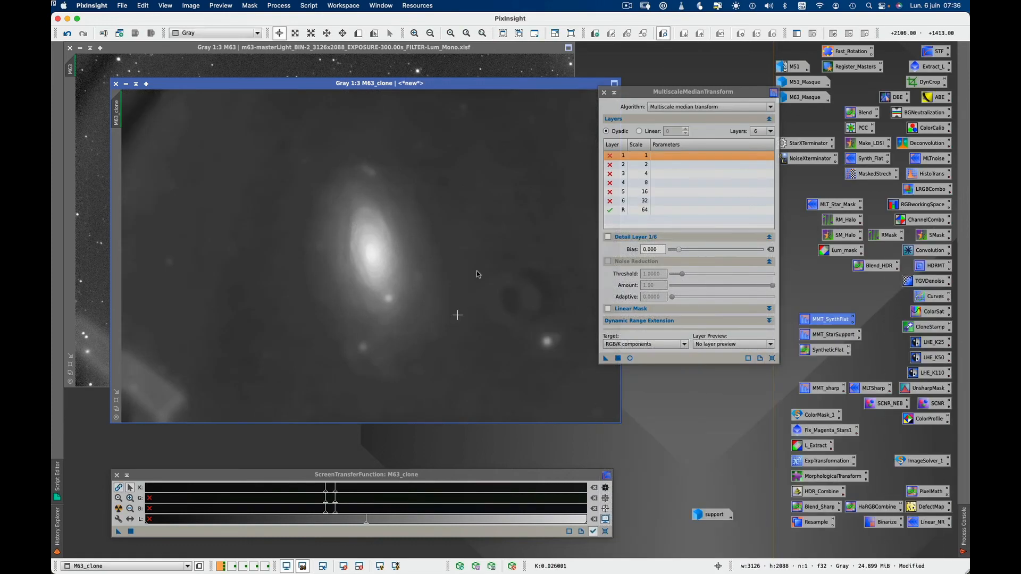
pyautogui.click(604, 94)
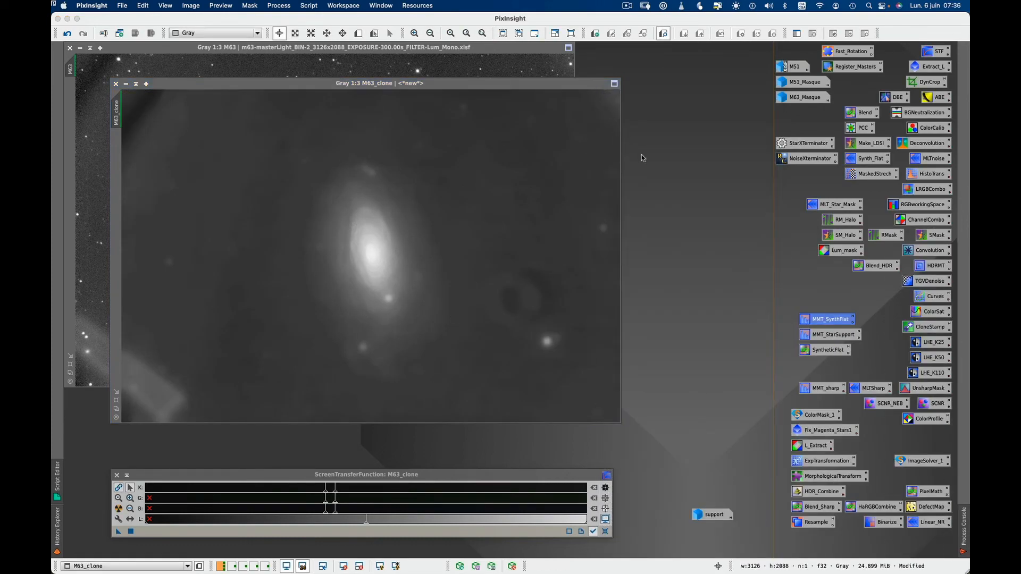
# Open the prepared M63_Masque image, assign it as a mask to M63_clone, and iconize it again.
pyautogui.click(811, 100)
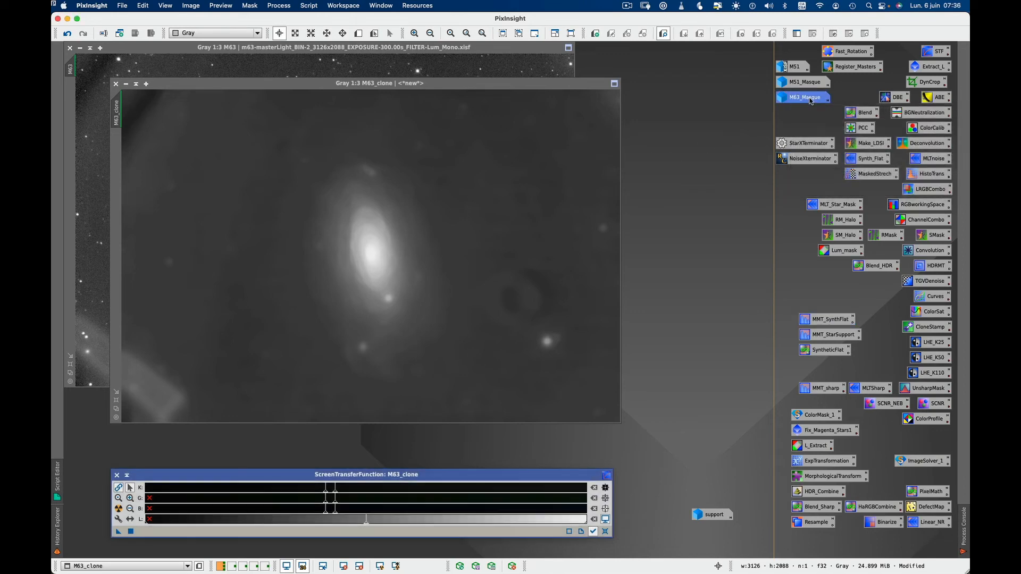
pyautogui.doubleClick(810, 100)
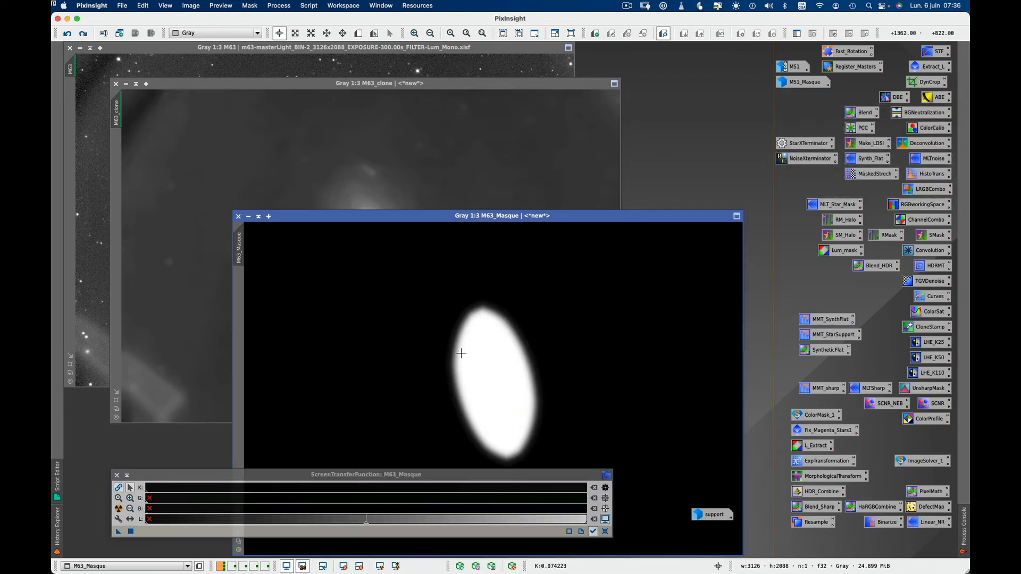
pyautogui.moveTo(238, 248)
pyautogui.mouseDown()
pyautogui.moveTo(197, 193)
pyautogui.moveTo(155, 163)
pyautogui.moveTo(123, 157)
pyautogui.mouseUp()
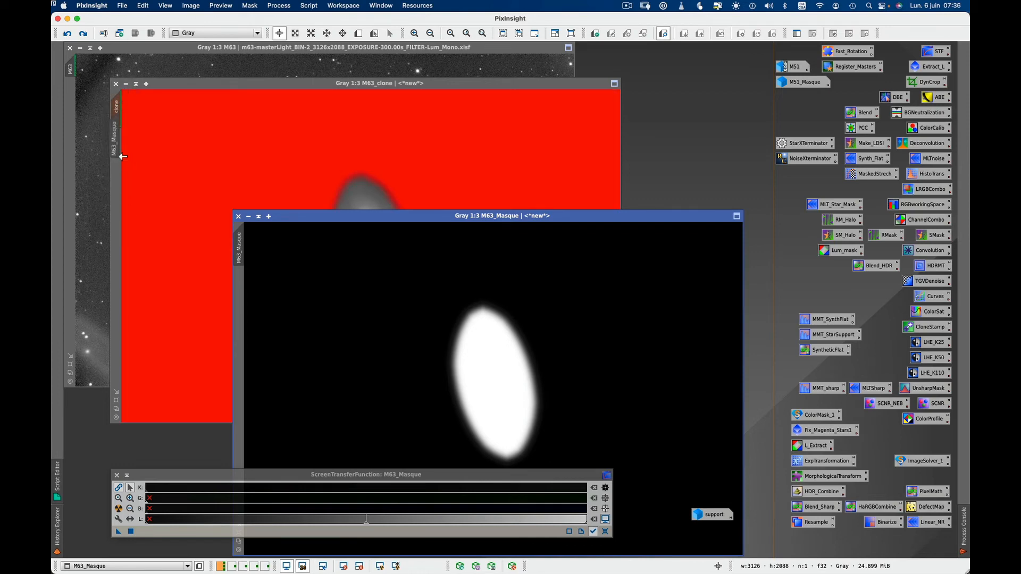
pyautogui.click(248, 217)
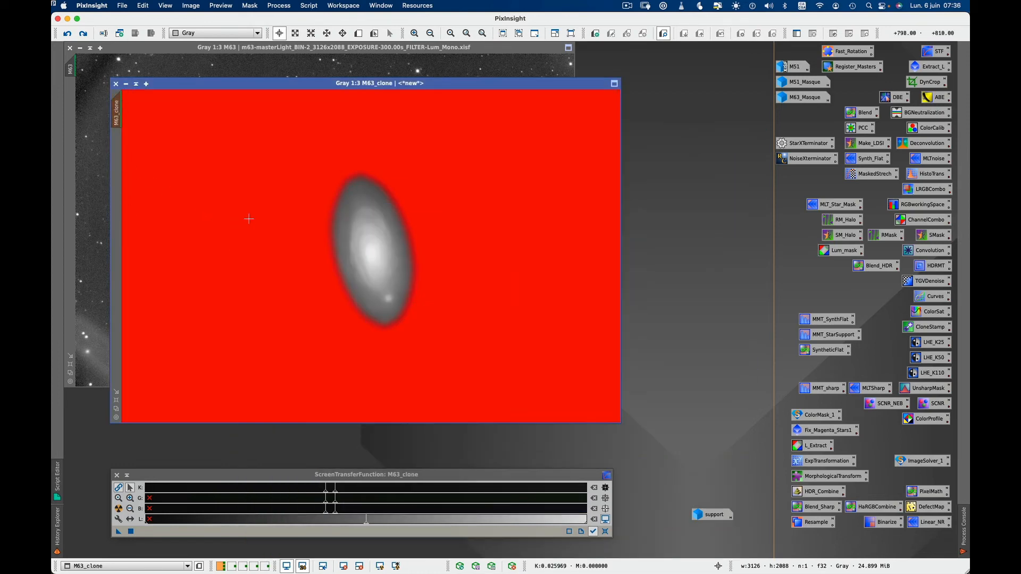
# Hide the red mask overlay on M63_clone while keeping the mask enabled.
pyautogui.click(250, 6)
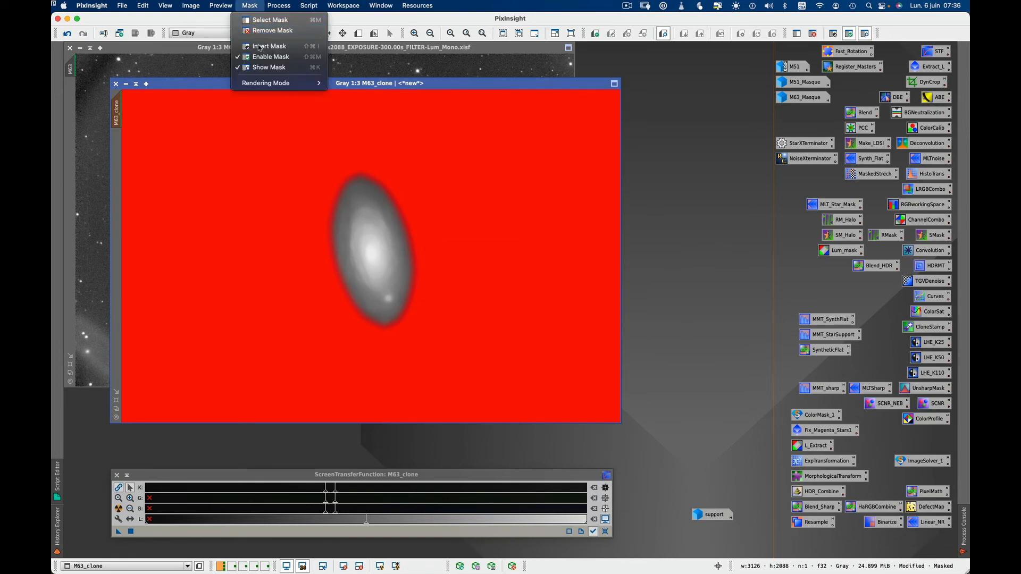
pyautogui.click(252, 6)
pyautogui.rightClick(449, 191)
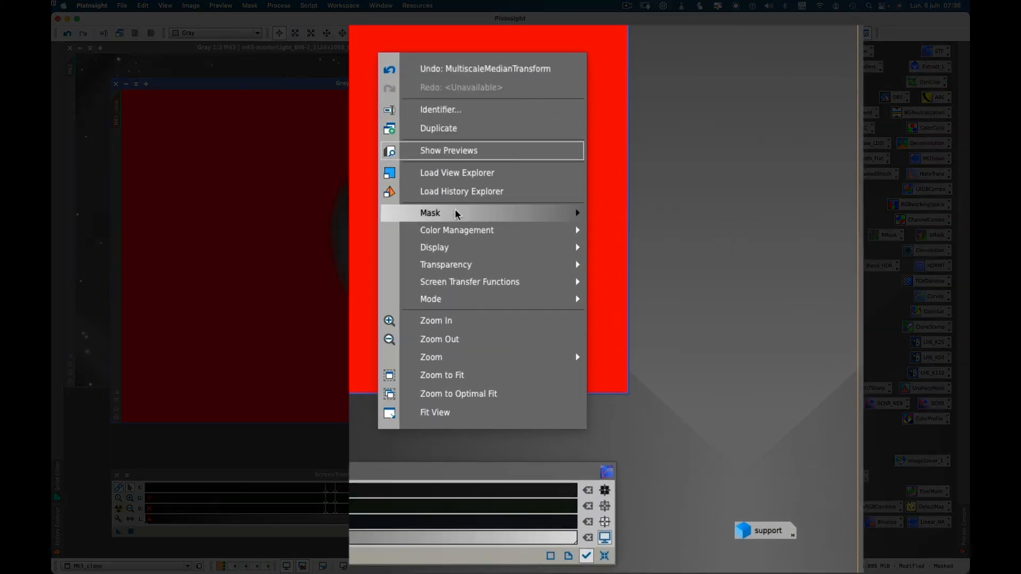
pyautogui.moveTo(456, 214)
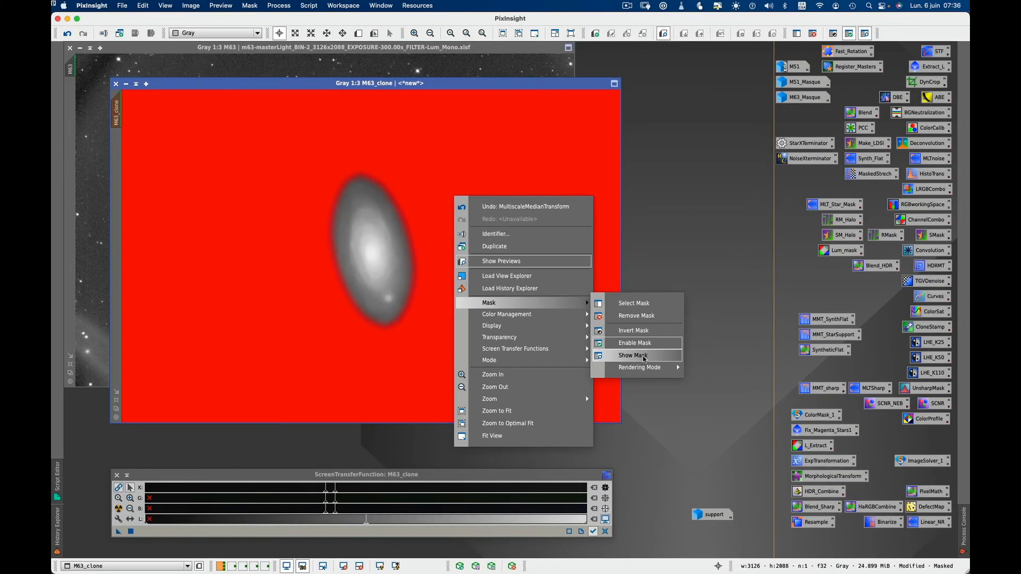
pyautogui.click(644, 356)
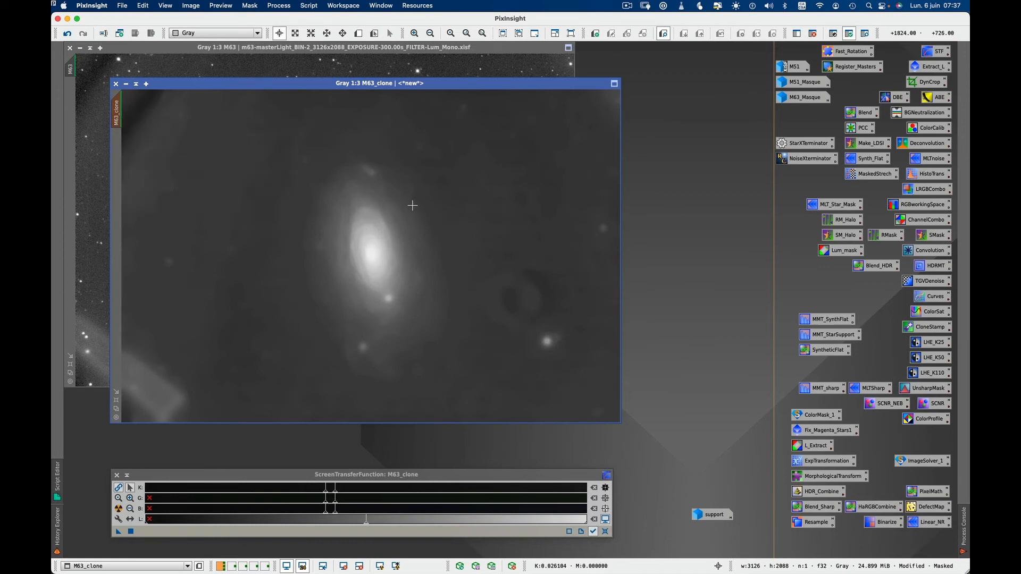
# Sample the background around the galaxy and fill the masked area of M63_clone with the PixelMath value 0.026125.
pyautogui.moveTo(409, 206); pyautogui.dragTo(316, 234)
pyautogui.doubleClick(870, 118)
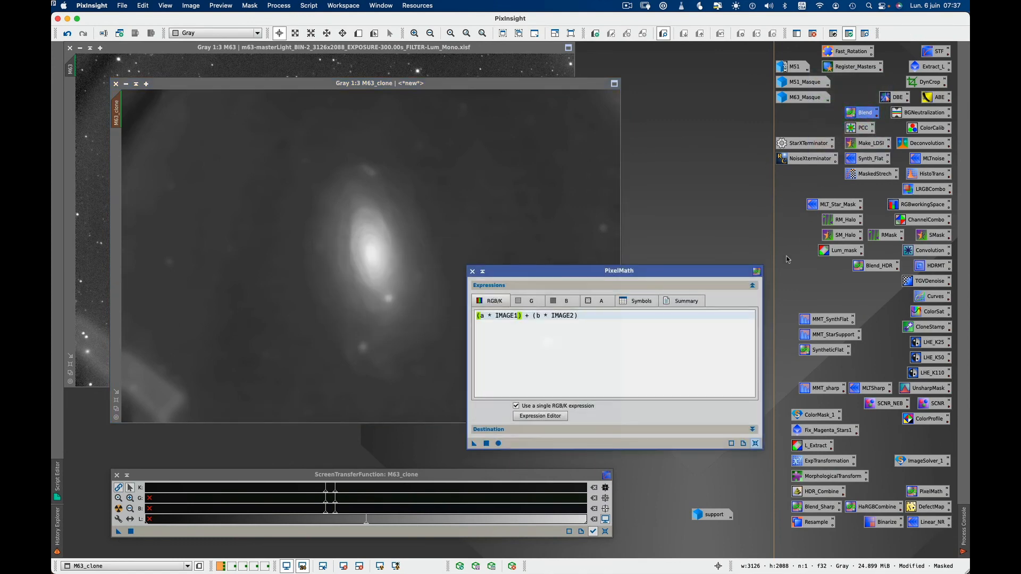
pyautogui.tripleClick(547, 317)
pyautogui.press('BackSpace')
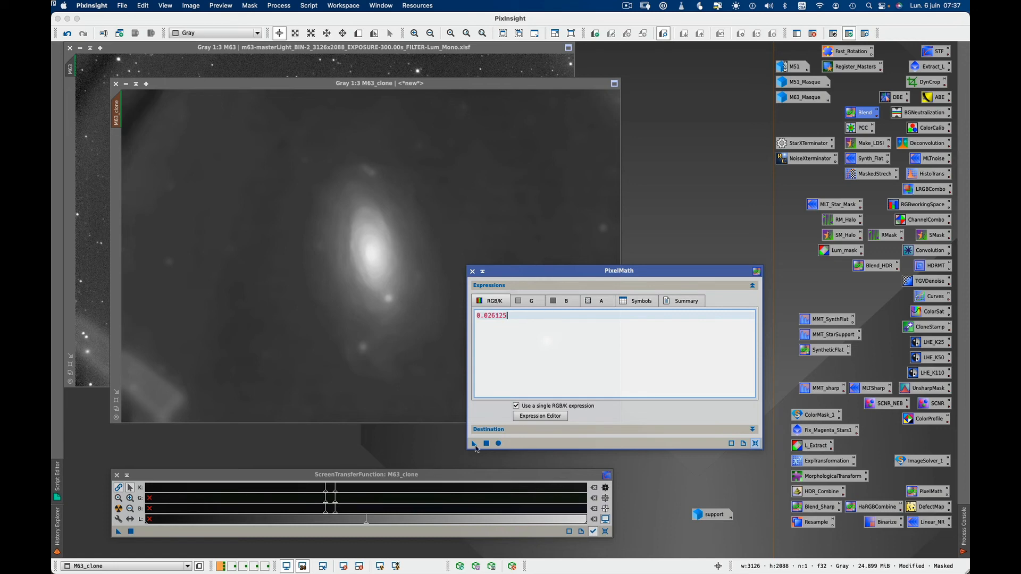
pyautogui.moveTo(474, 444); pyautogui.dragTo(397, 278)
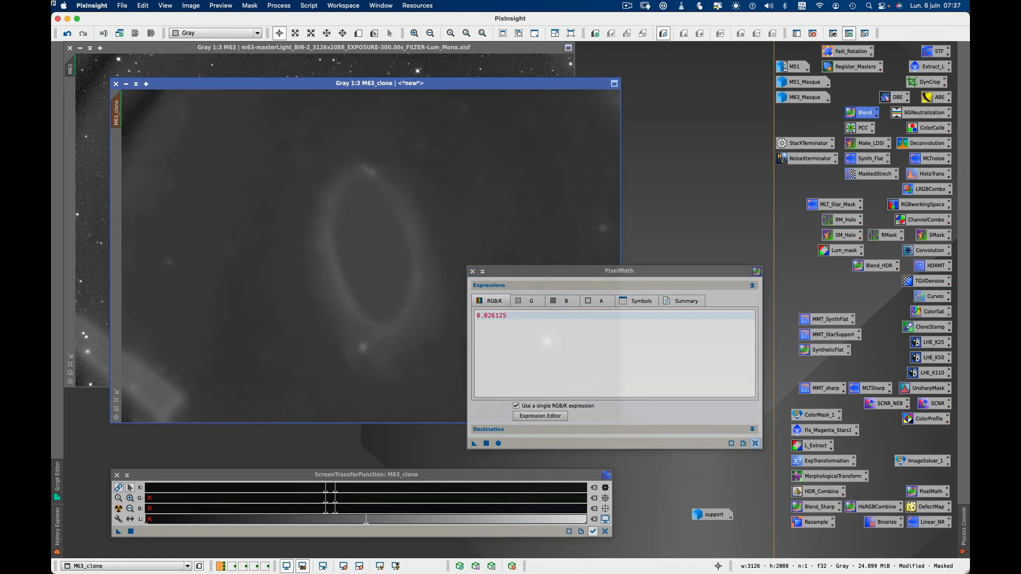
pyautogui.click(472, 272)
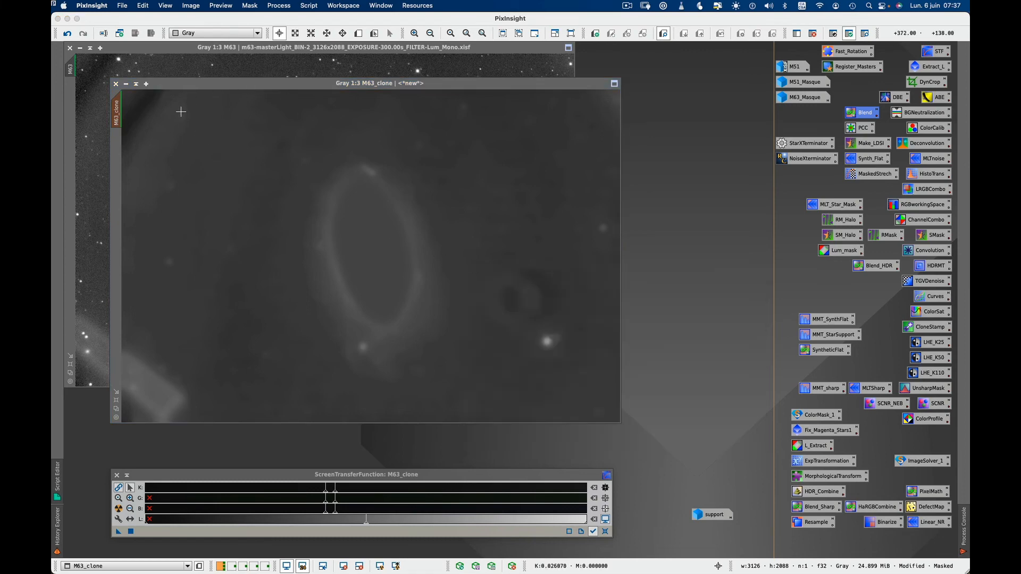
# Remove the mask from M63_clone and rename the image Flat.
pyautogui.click(729, 117)
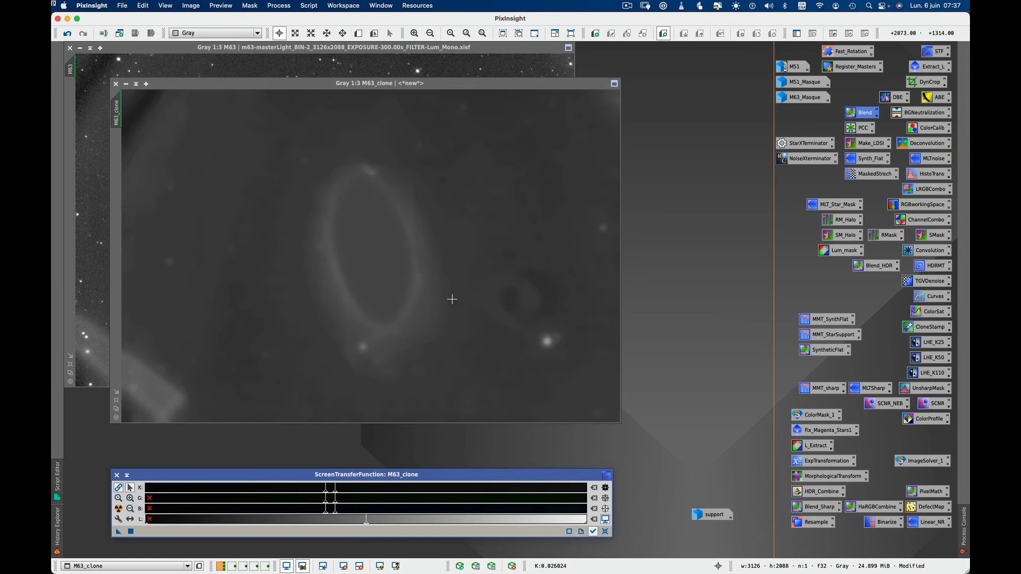
pyautogui.doubleClick(112, 118)
pyautogui.write('Flat')
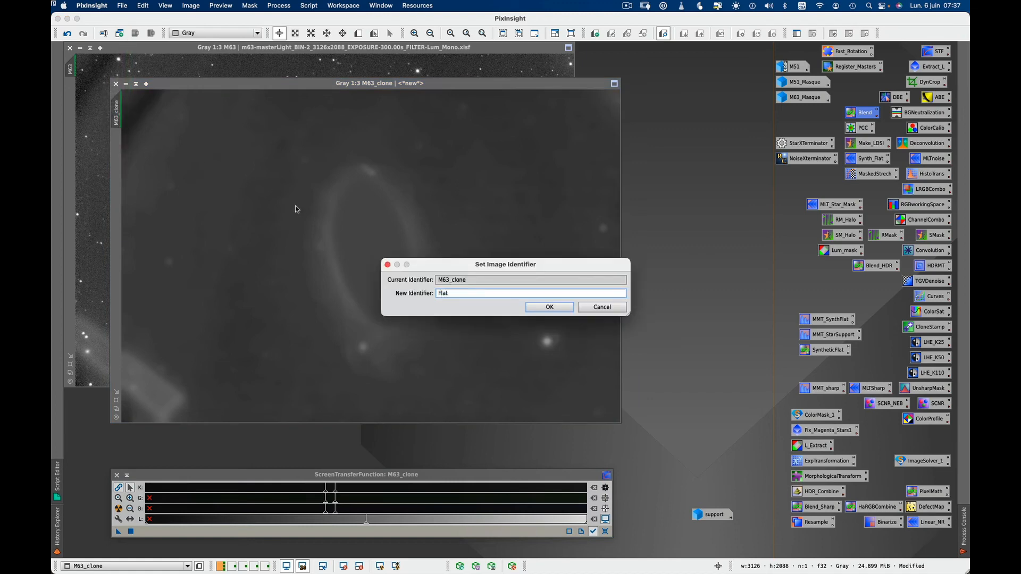
pyautogui.press('Return')
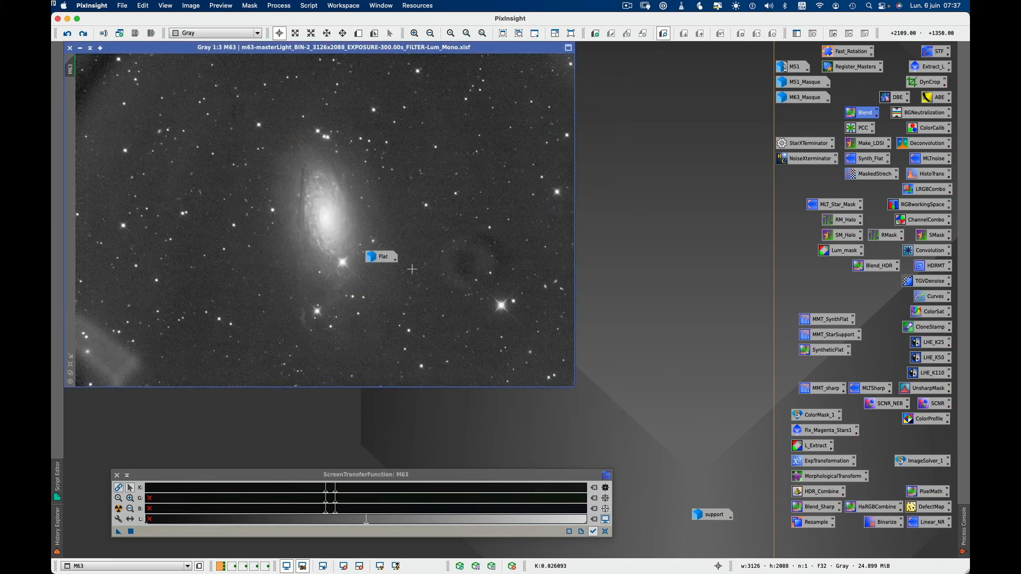
# Iconize the Flat image and apply the saved SyntheticFlat PixelMath expression $T * mean (Flat) / Flat to M63.
pyautogui.moveTo(383, 259); pyautogui.dragTo(711, 500)
pyautogui.doubleClick(840, 355)
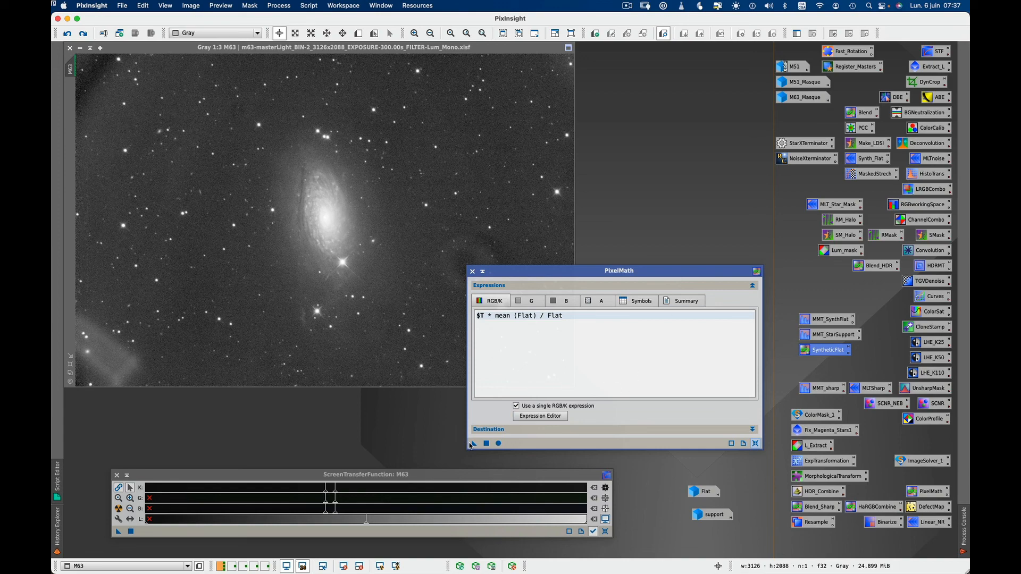
pyautogui.moveTo(474, 443); pyautogui.dragTo(382, 302)
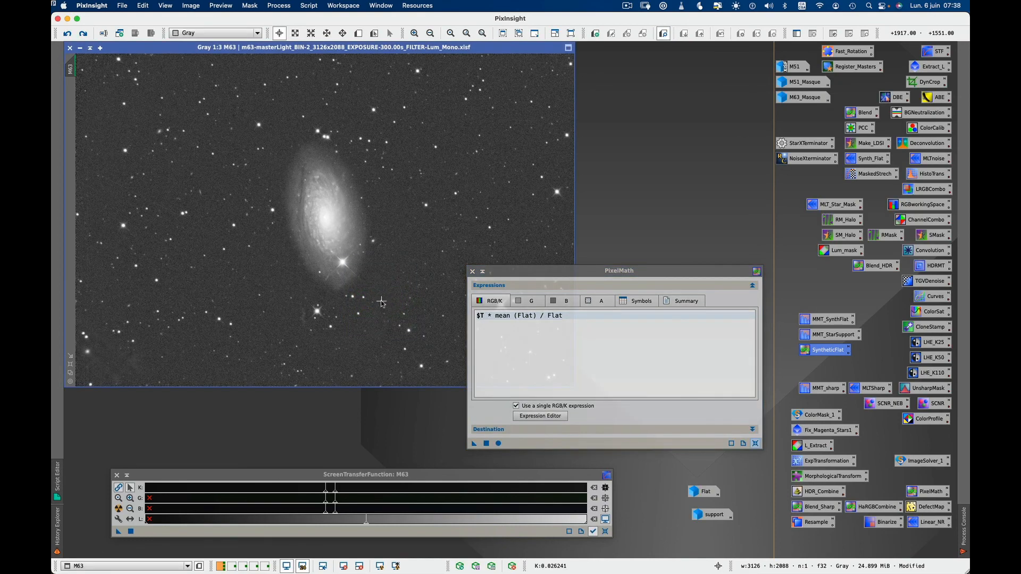
pyautogui.click(472, 271)
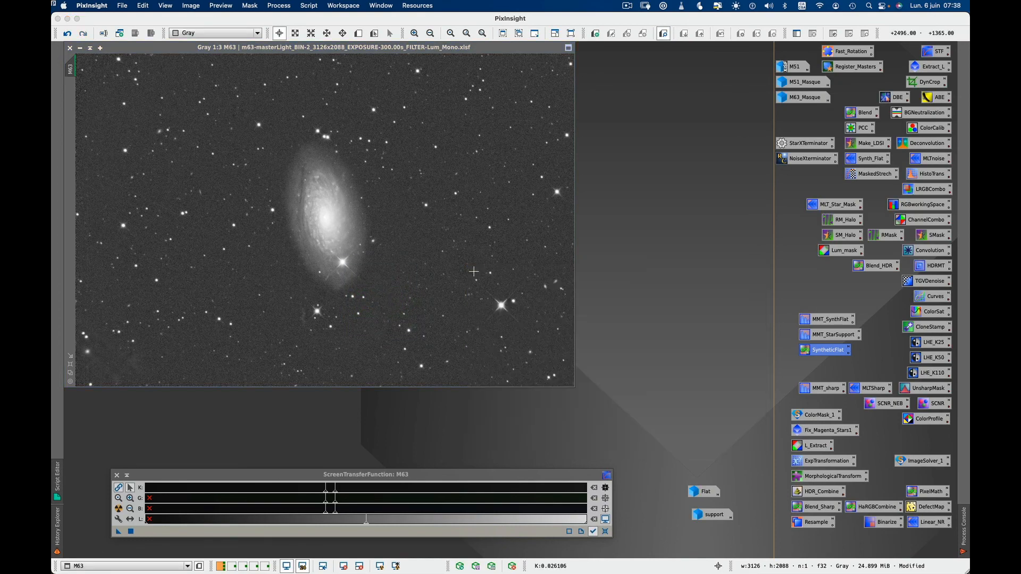
# Darken the M63 display by adjusting the shadows and midtones in ScreenTransferFunction.
pyautogui.click(509, 482)
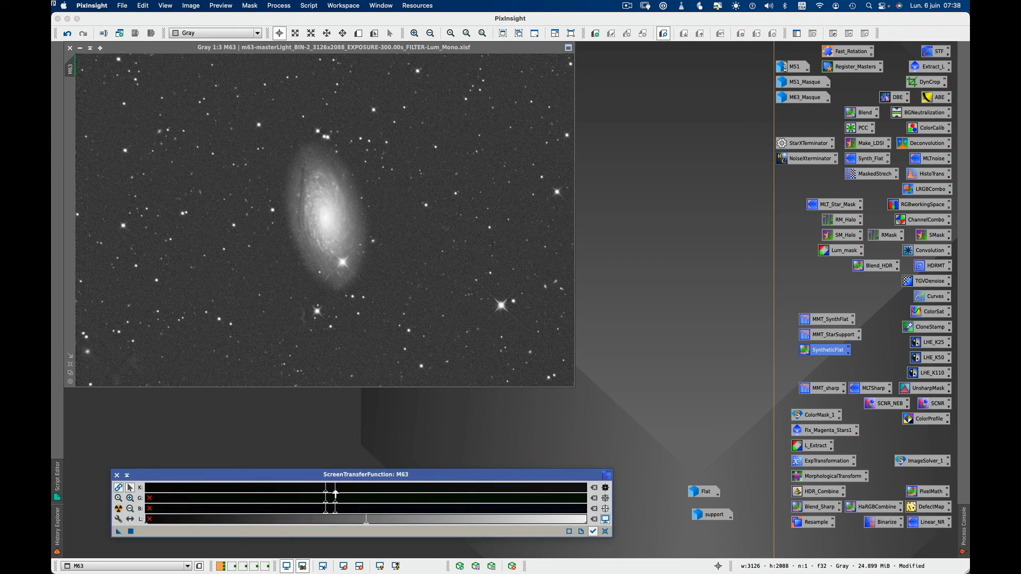
pyautogui.moveTo(336, 494)
pyautogui.mouseDown()
pyautogui.moveTo(318, 495)
pyautogui.moveTo(327, 494)
pyautogui.mouseUp()
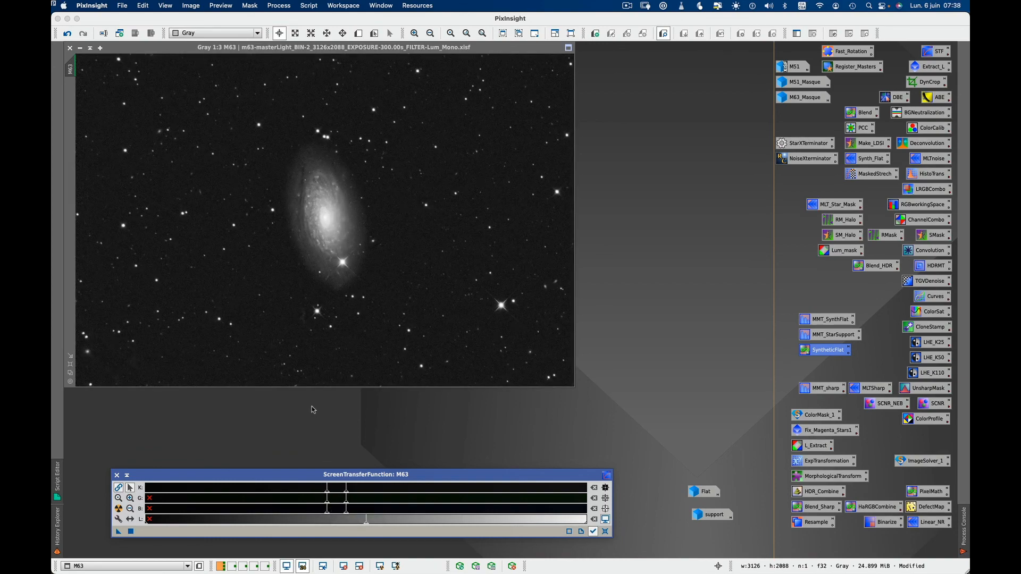